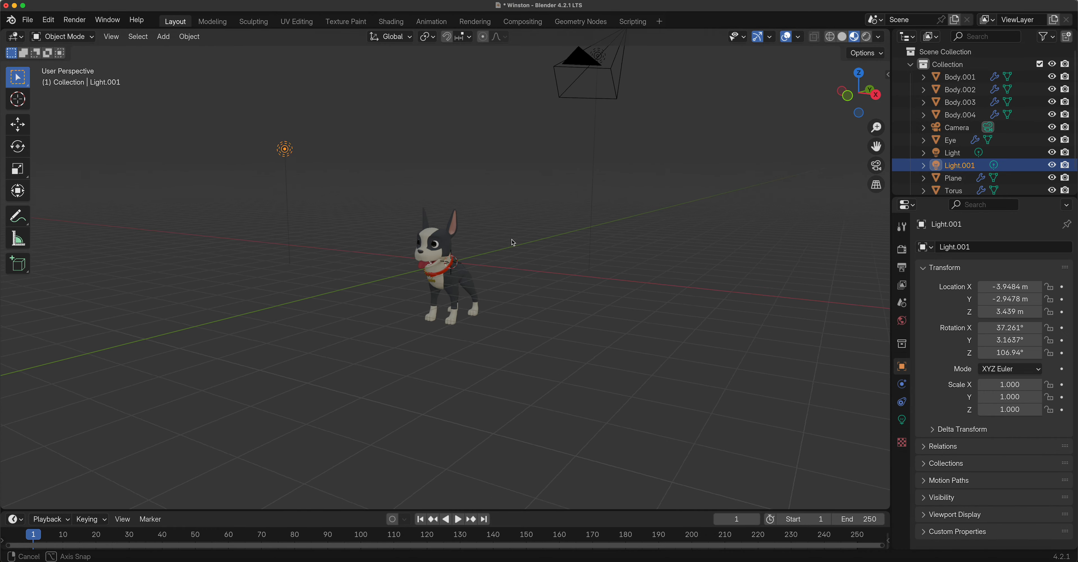
Step: Preview the dog in Rendered viewport shading up close, and return to Material Preview shading
{"action": "left_click", "coordinate": [866, 38]}
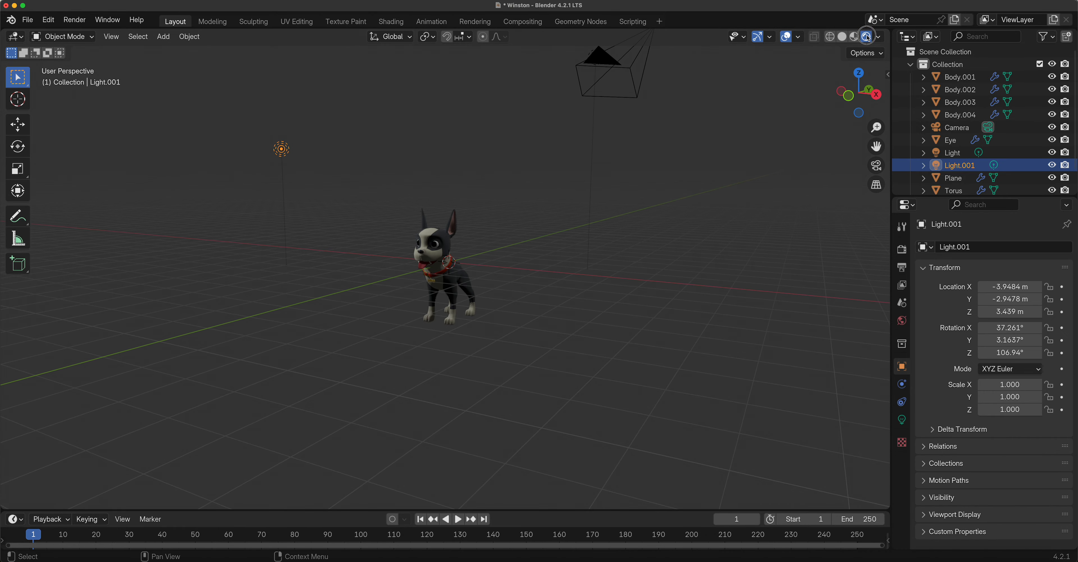
{"action": "scroll", "coordinate": [582, 259], "scroll_direction": "up", "scroll_amount": 4}
{"action": "middle_click_drag", "start_coordinate": [582, 259], "coordinate": [611, 257]}
{"action": "left_click", "coordinate": [854, 38]}
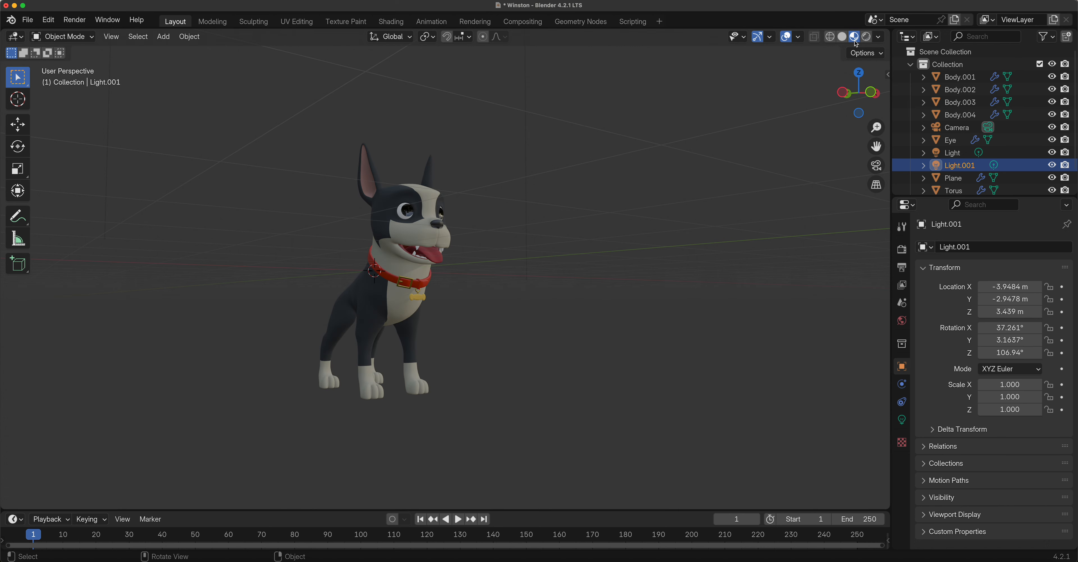
{"action": "middle_click_drag", "start_coordinate": [580, 213], "coordinate": [568, 243]}
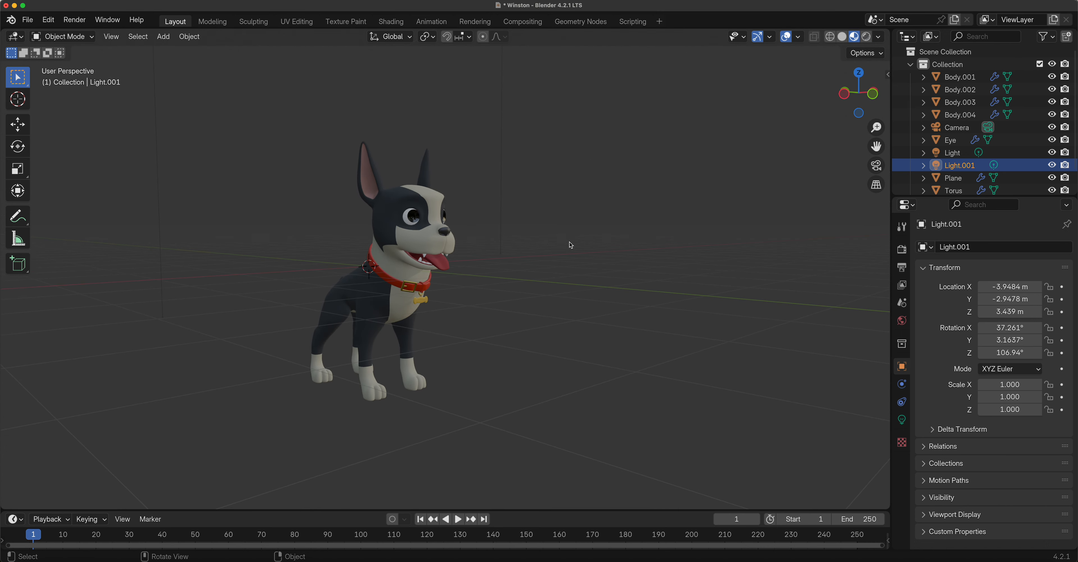
Step: Show the Z axis line in the viewport overlays and view the dog against the axes from several angles
{"action": "left_click", "coordinate": [798, 36]}
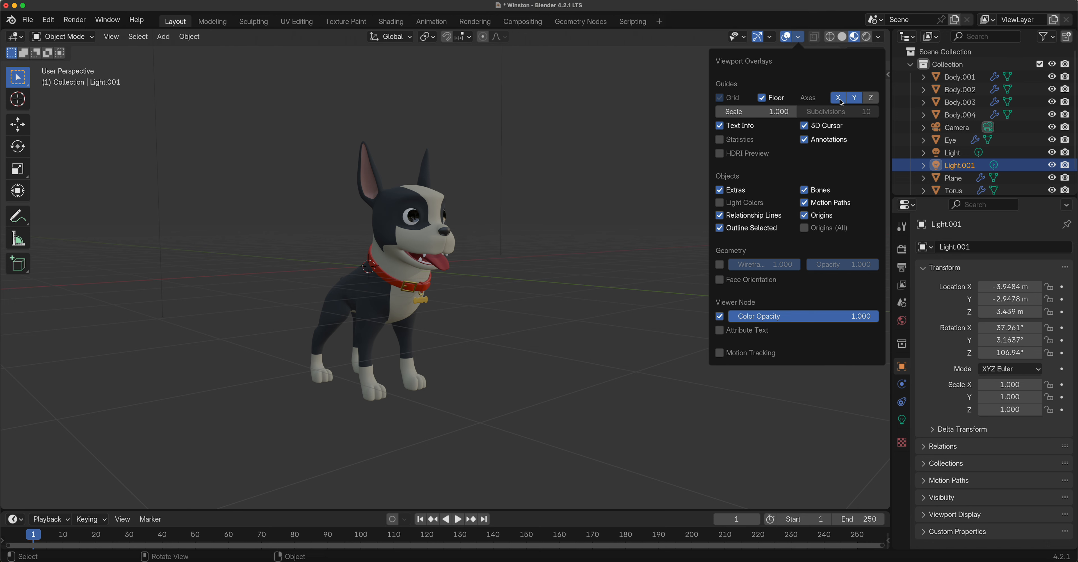
{"action": "left_click", "coordinate": [871, 98]}
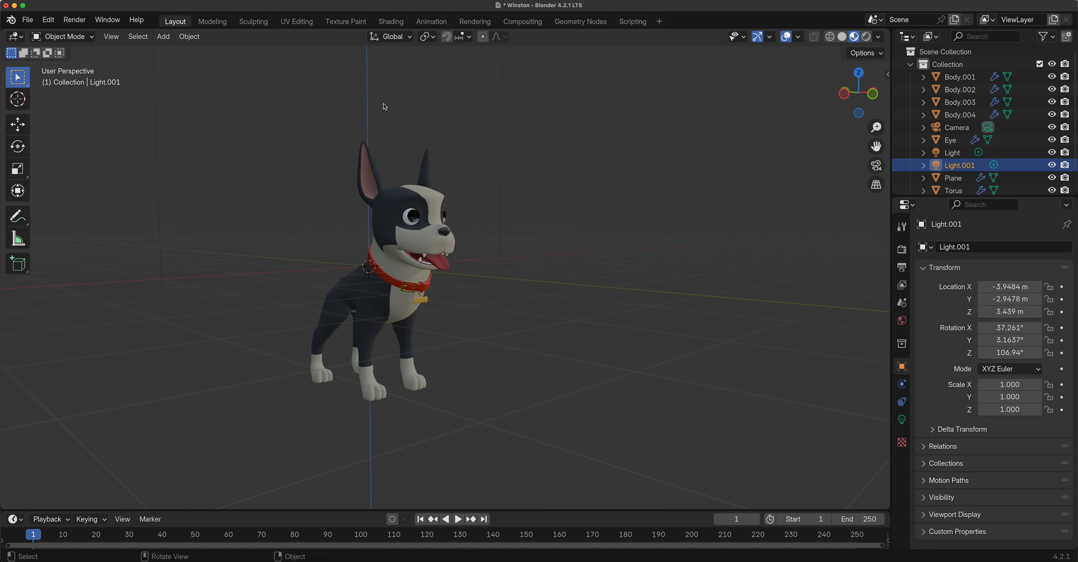
{"action": "middle_click_drag", "start_coordinate": [691, 260], "coordinate": [573, 271]}
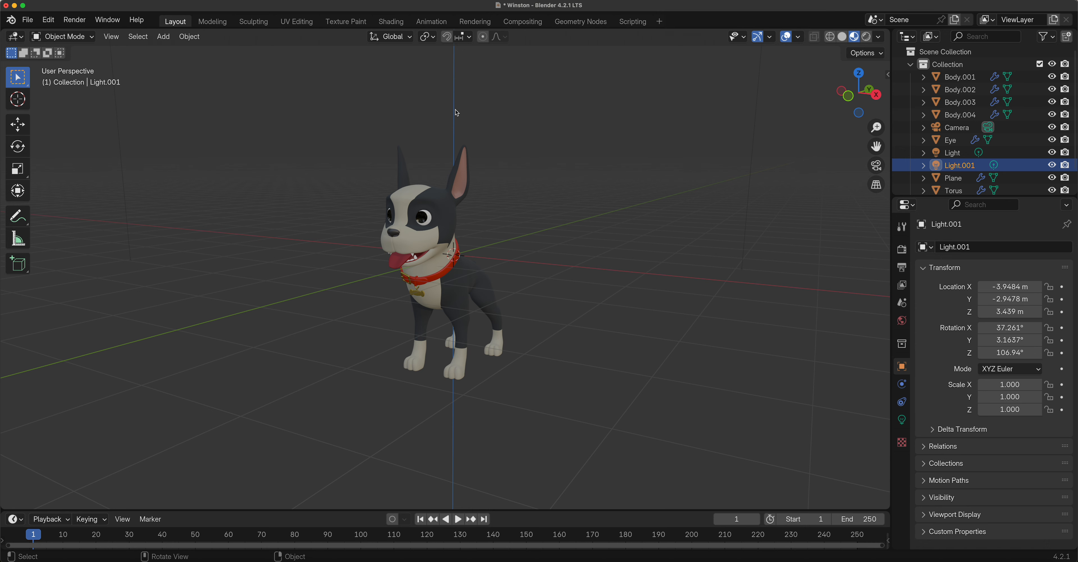
{"action": "middle_click_drag", "start_coordinate": [489, 201], "coordinate": [571, 310]}
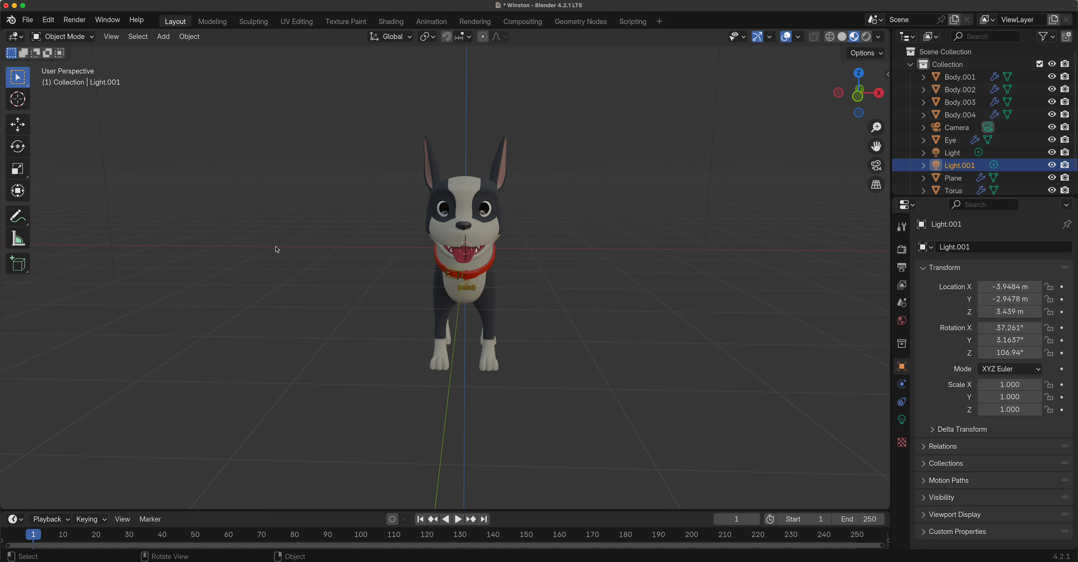
{"action": "middle_click_drag", "start_coordinate": [574, 339], "coordinate": [482, 101]}
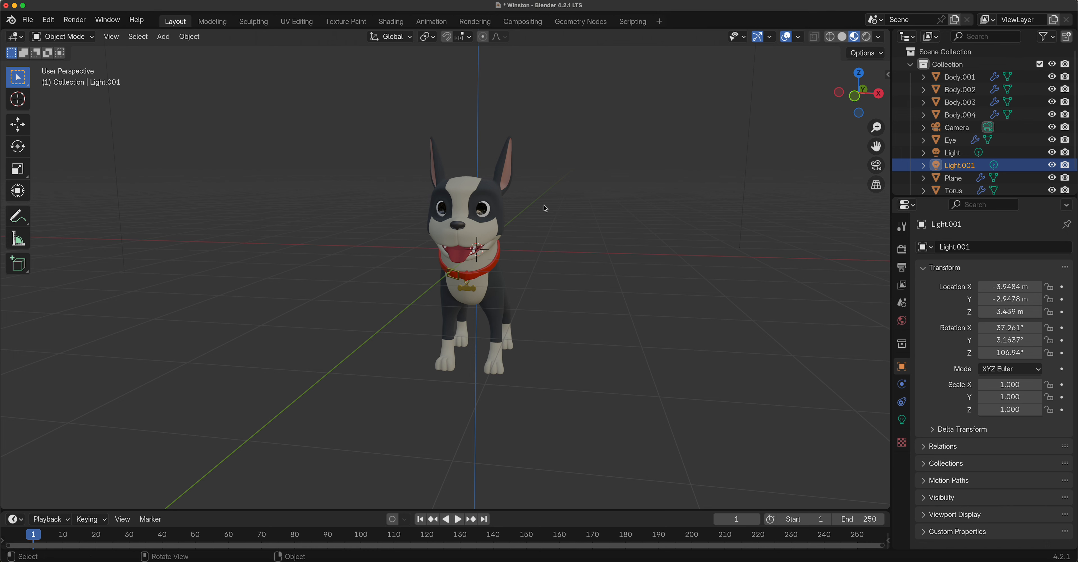
{"action": "middle_click_drag", "start_coordinate": [570, 273], "coordinate": [480, 281]}
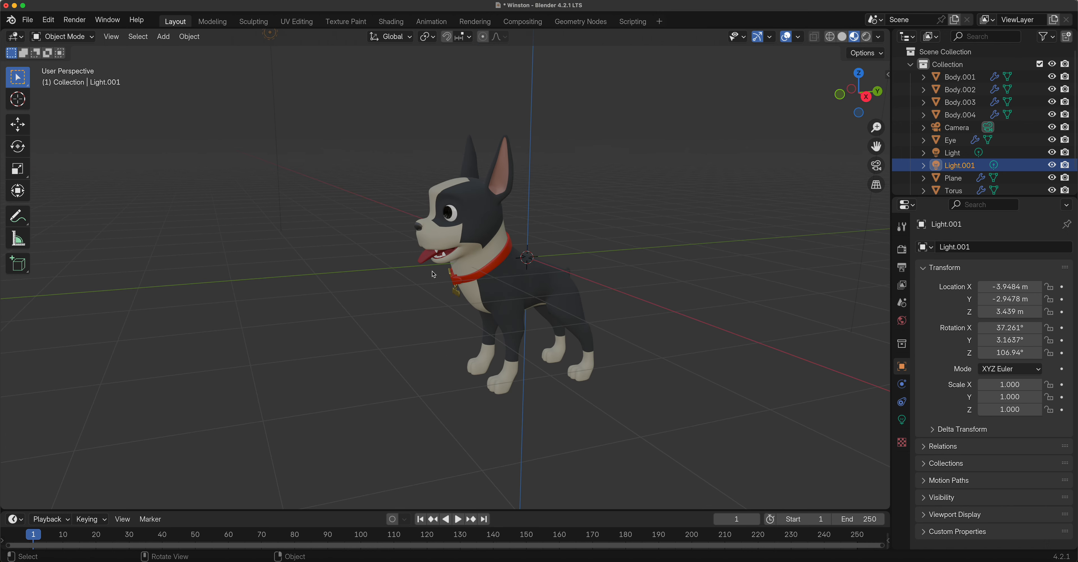
{"action": "middle_click_drag", "start_coordinate": [765, 248], "coordinate": [655, 283]}
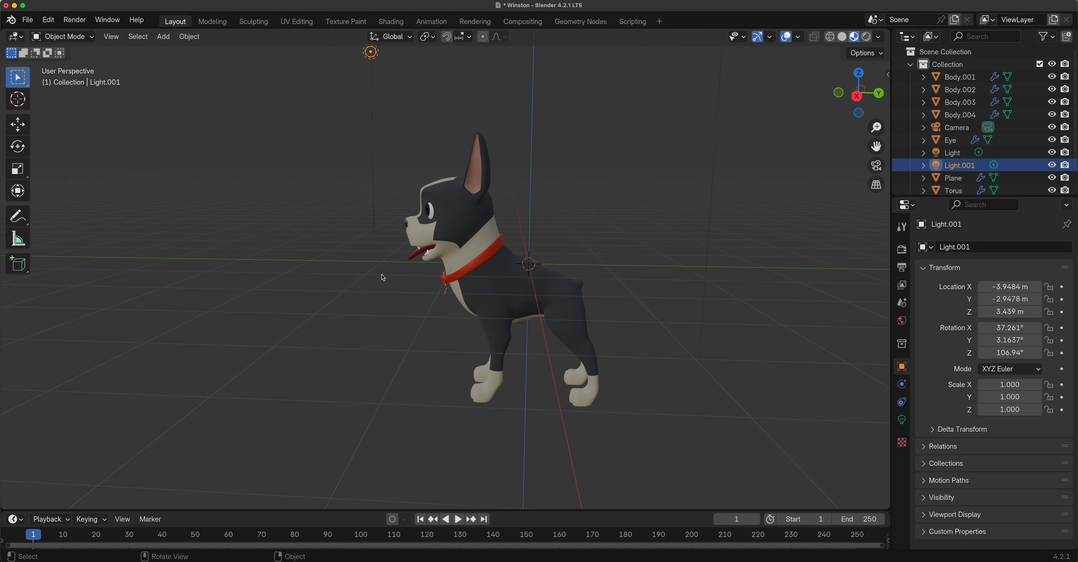
{"action": "middle_click_drag", "start_coordinate": [389, 309], "coordinate": [501, 313]}
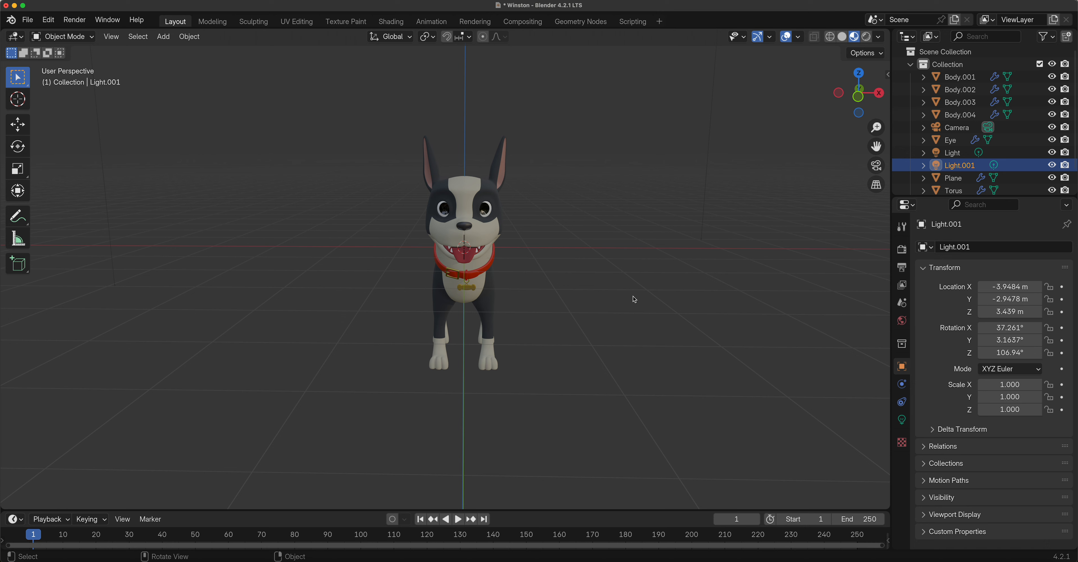
Step: Enable the Screencast Keys display in the viewport and hide its settings
{"action": "key", "text": "n"}
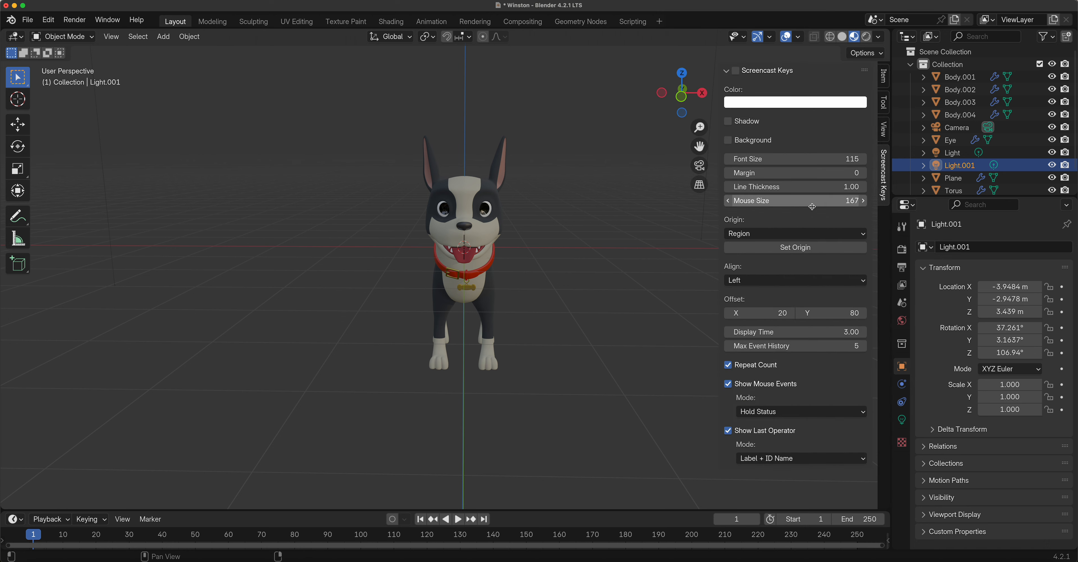
{"action": "left_click", "coordinate": [736, 71]}
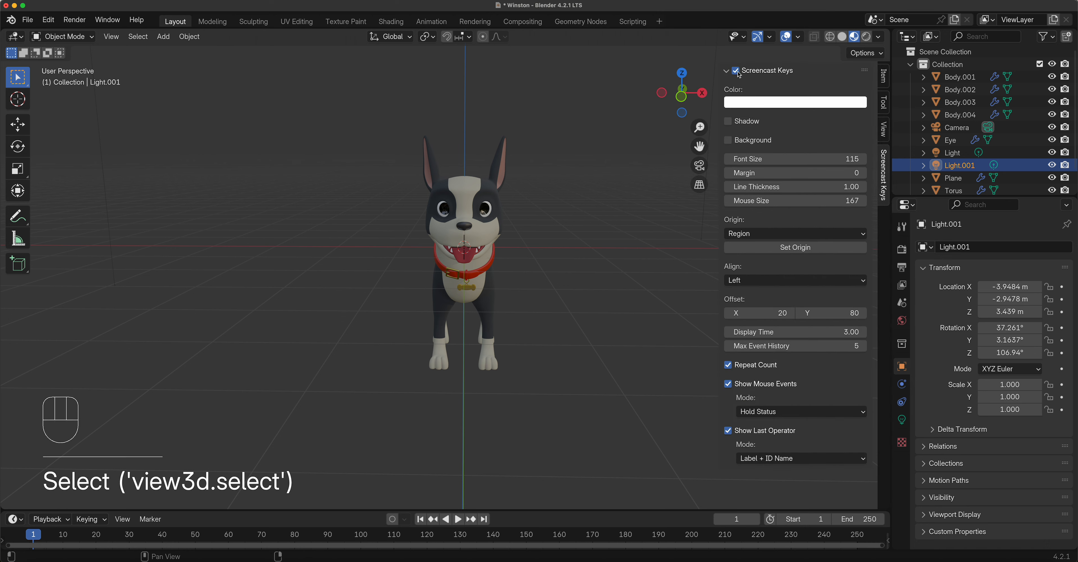
{"action": "key", "text": "n"}
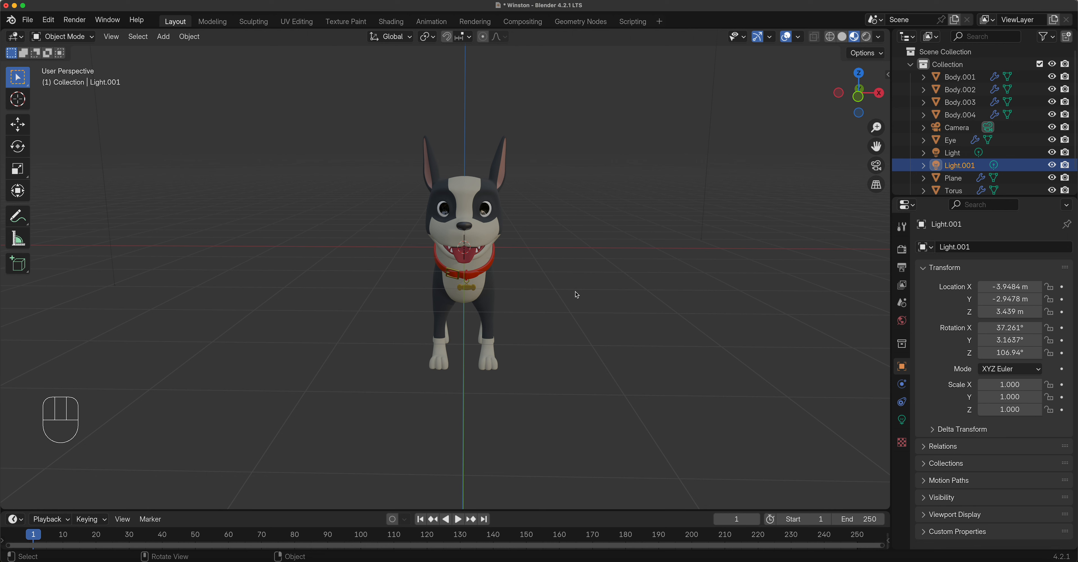
Step: Select the dog's body and try moving it freely, without an axis constraint, from two viewing angles
{"action": "left_click", "coordinate": [468, 182]}
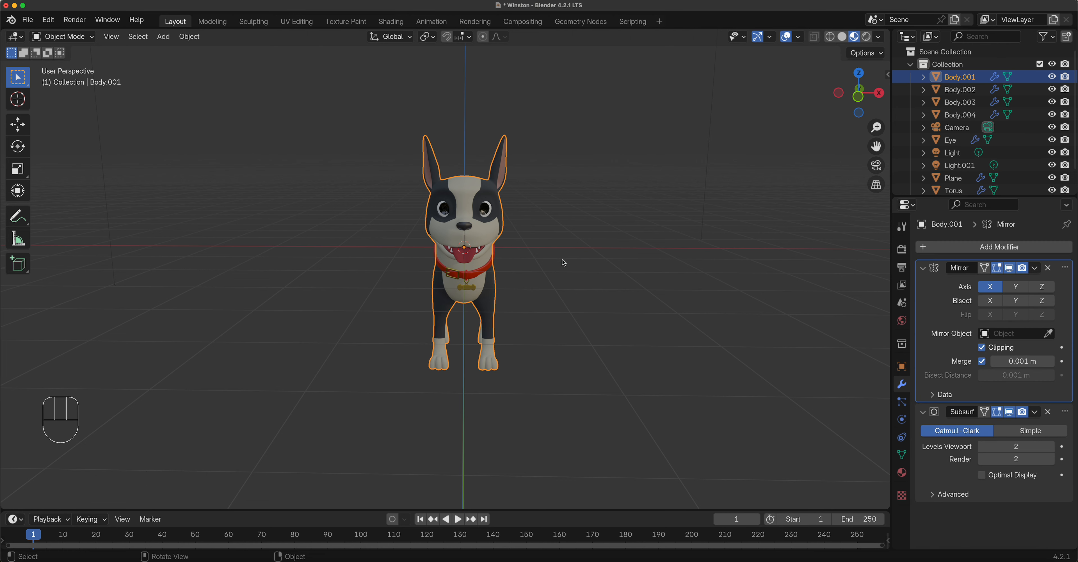
{"action": "key", "text": "g"}
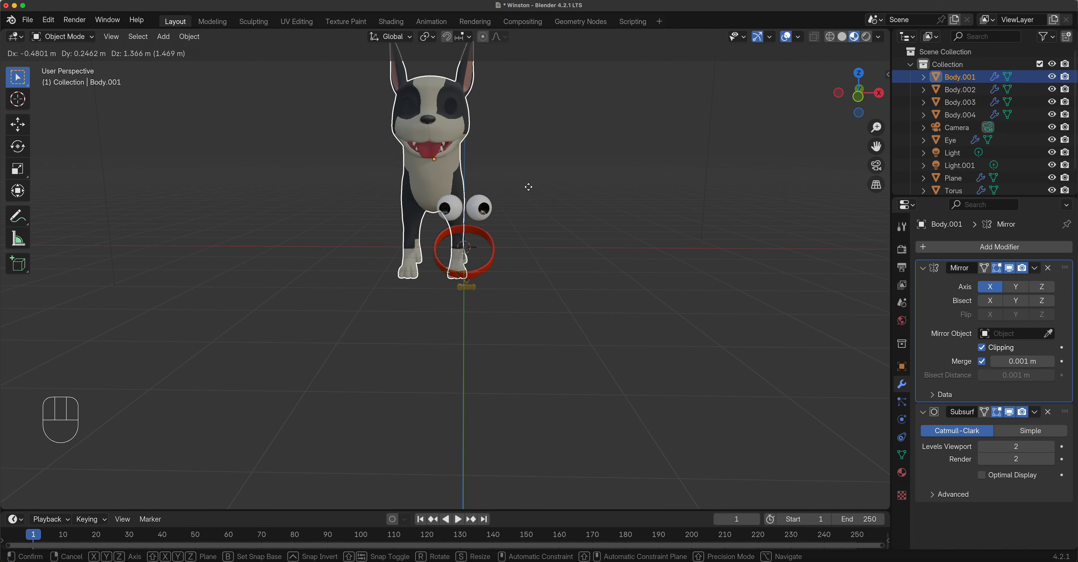
{"action": "right_click", "coordinate": [518, 270]}
{"action": "middle_click_drag", "start_coordinate": [573, 274], "coordinate": [518, 274]}
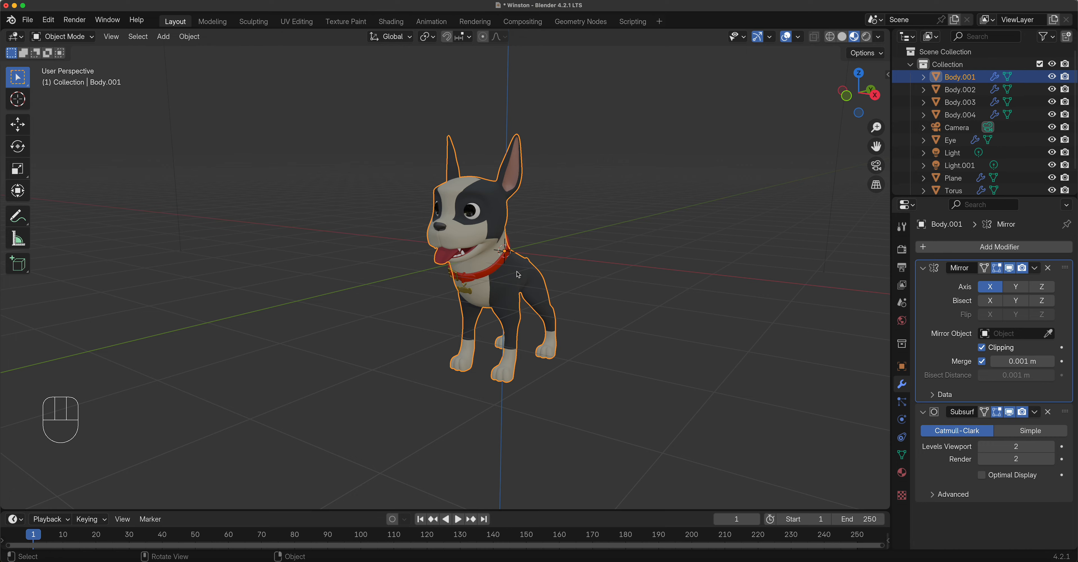
{"action": "key", "text": "g"}
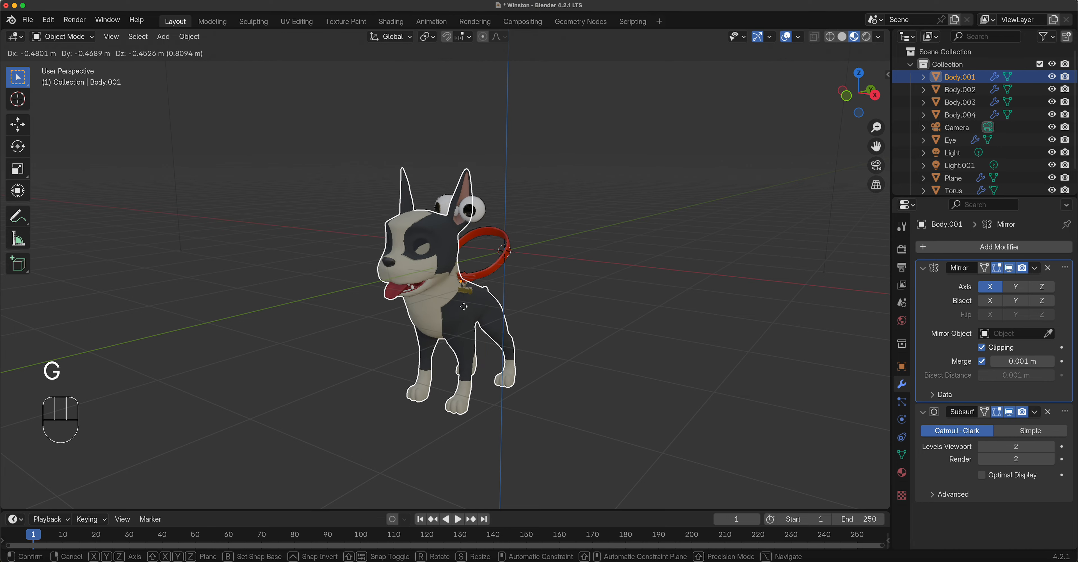
{"action": "right_click", "coordinate": [504, 239]}
{"action": "middle_click_drag", "start_coordinate": [602, 296], "coordinate": [631, 298]}
{"action": "scroll", "coordinate": [632, 298], "scroll_direction": "up", "scroll_amount": 2}
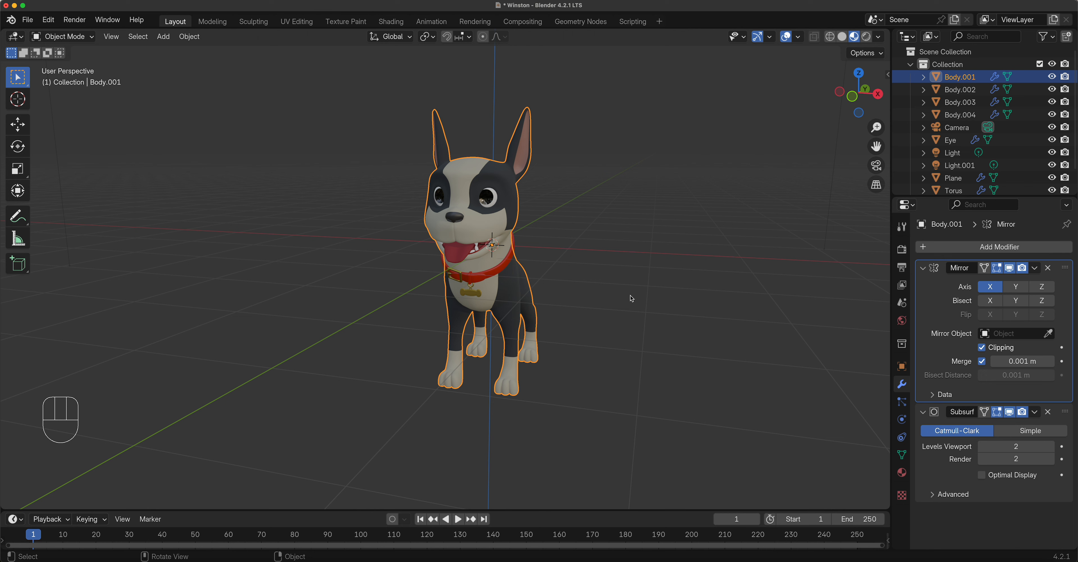
Step: Try moving the dog's body along the global X axis only
{"action": "key", "text": "g"}
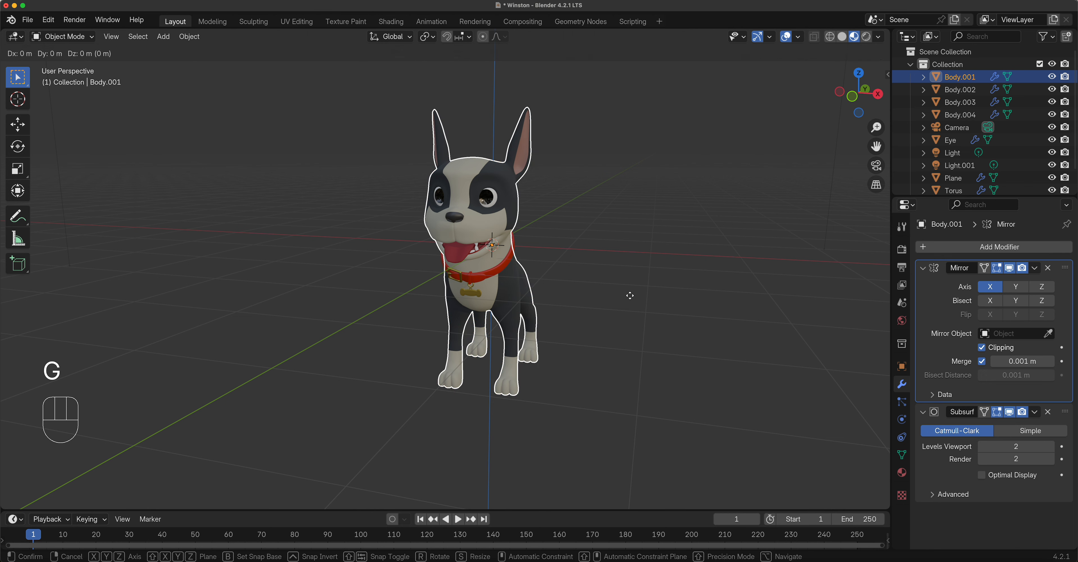
{"action": "key", "text": "x"}
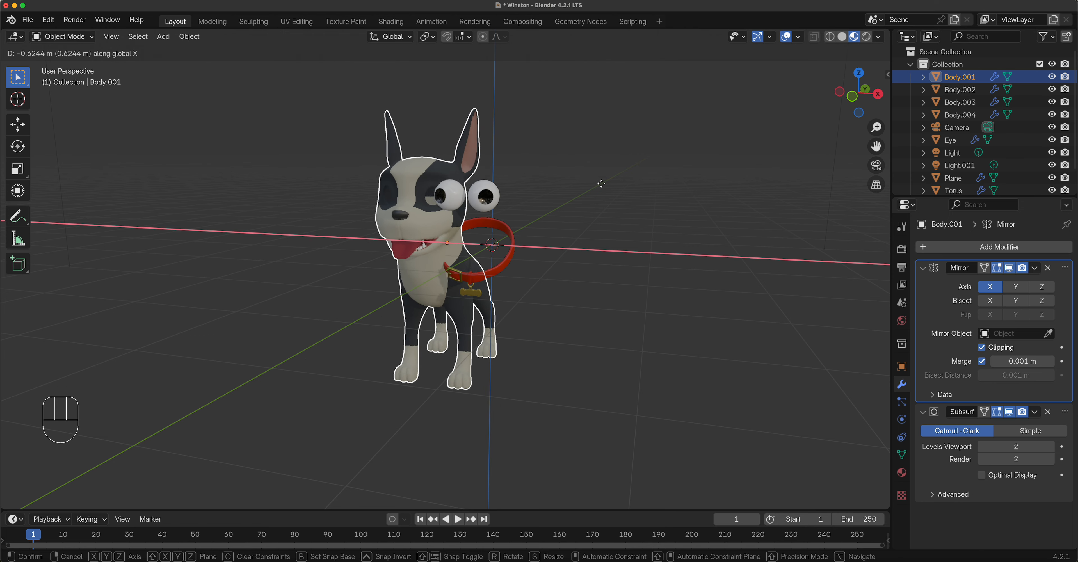
{"action": "left_click", "coordinate": [573, 274]}
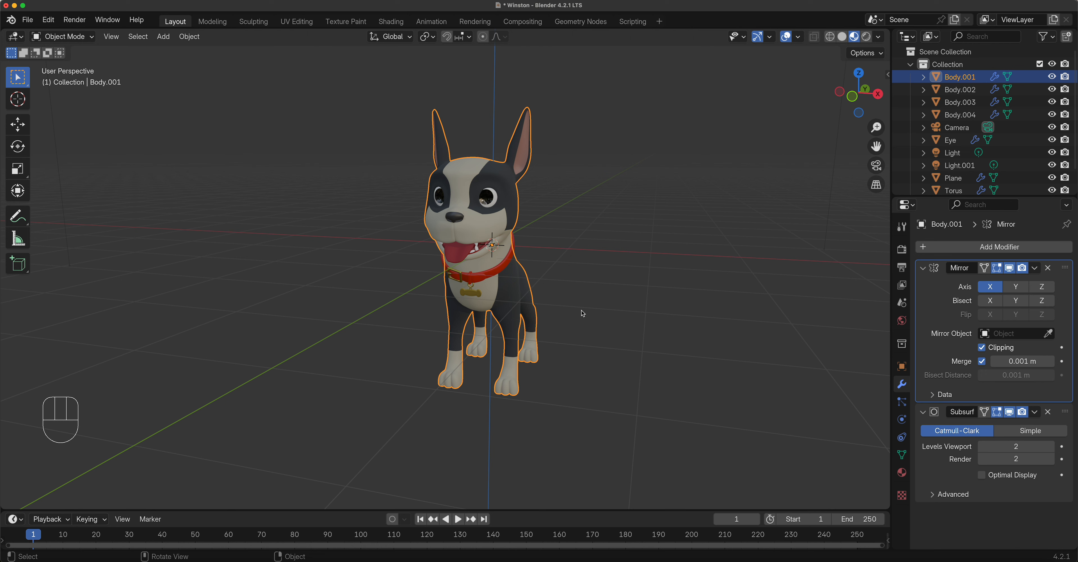
Step: Try moving the dog's body along the global Y axis, the second time by about 16.51 m, and undo that move
{"action": "key", "text": "g"}
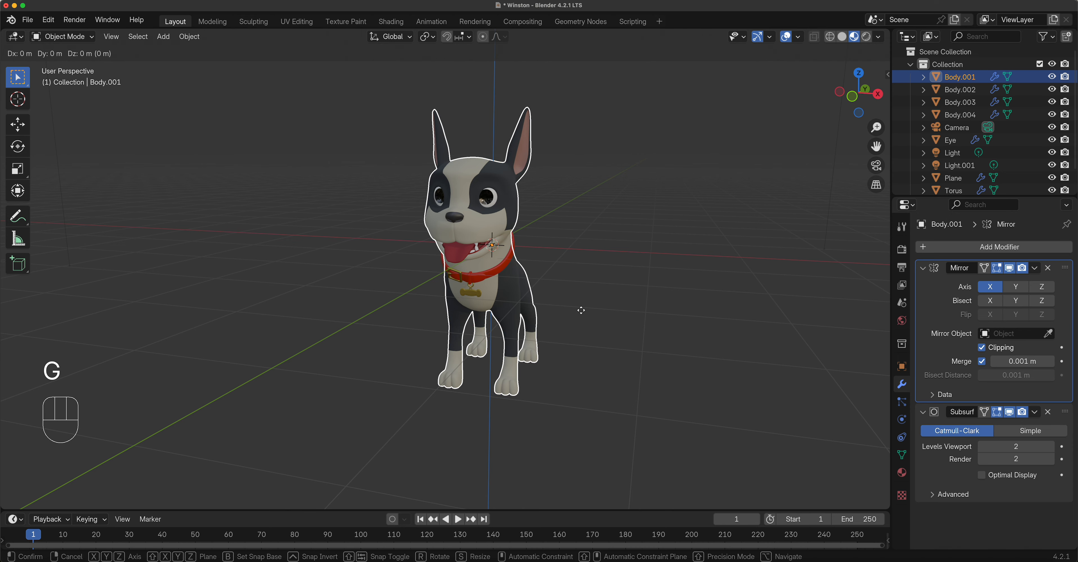
{"action": "key", "text": "y"}
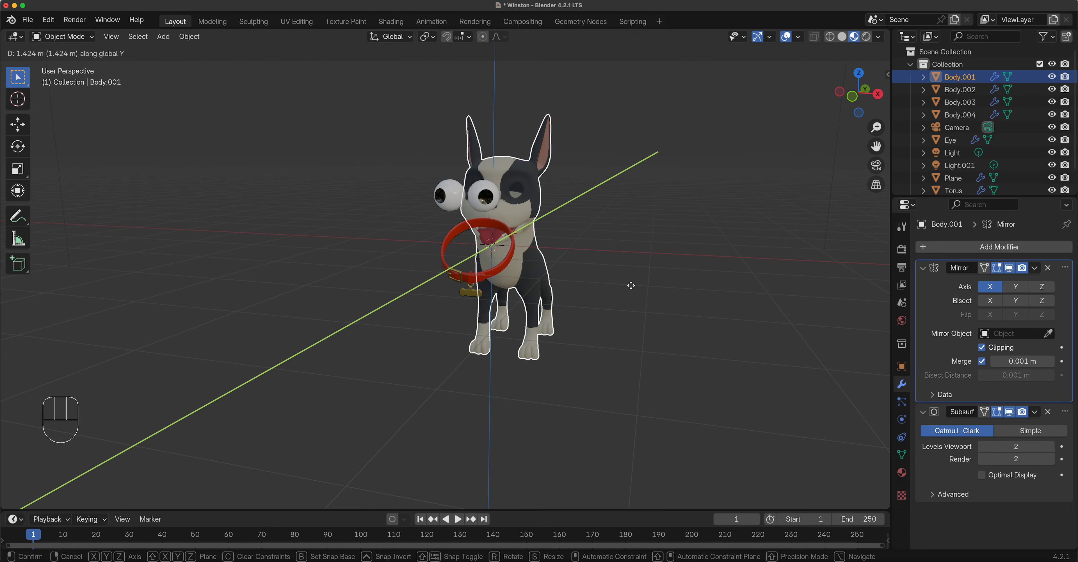
{"action": "right_click", "coordinate": [676, 274]}
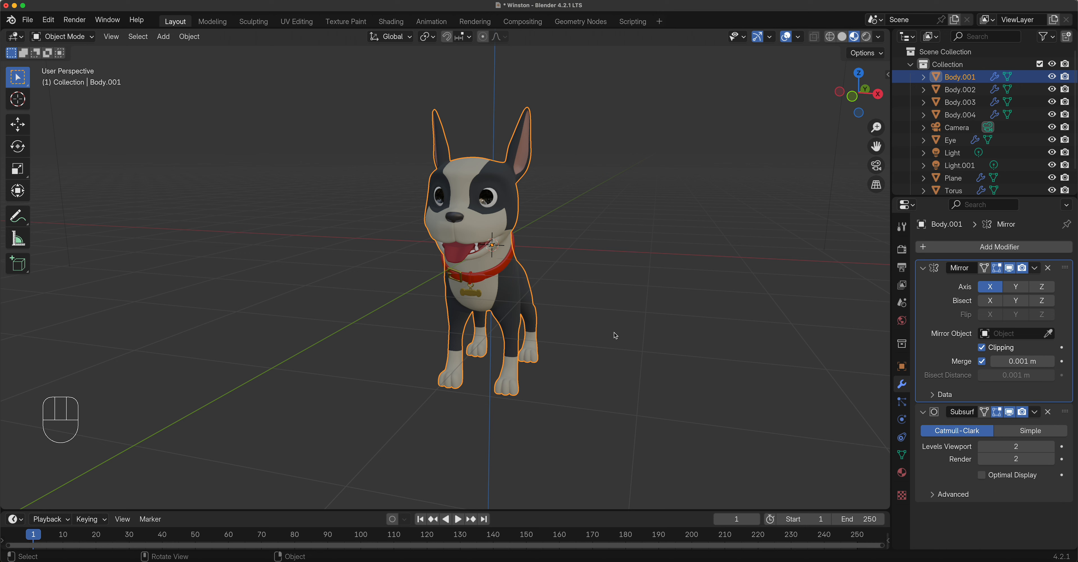
{"action": "key", "text": "g"}
{"action": "key", "text": "y"}
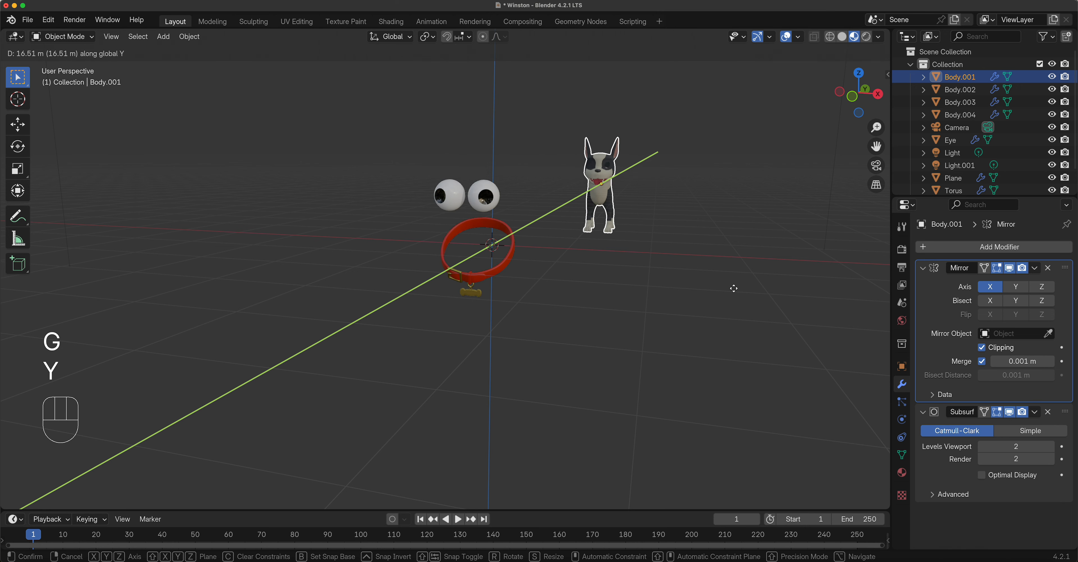
{"action": "left_click", "coordinate": [734, 288]}
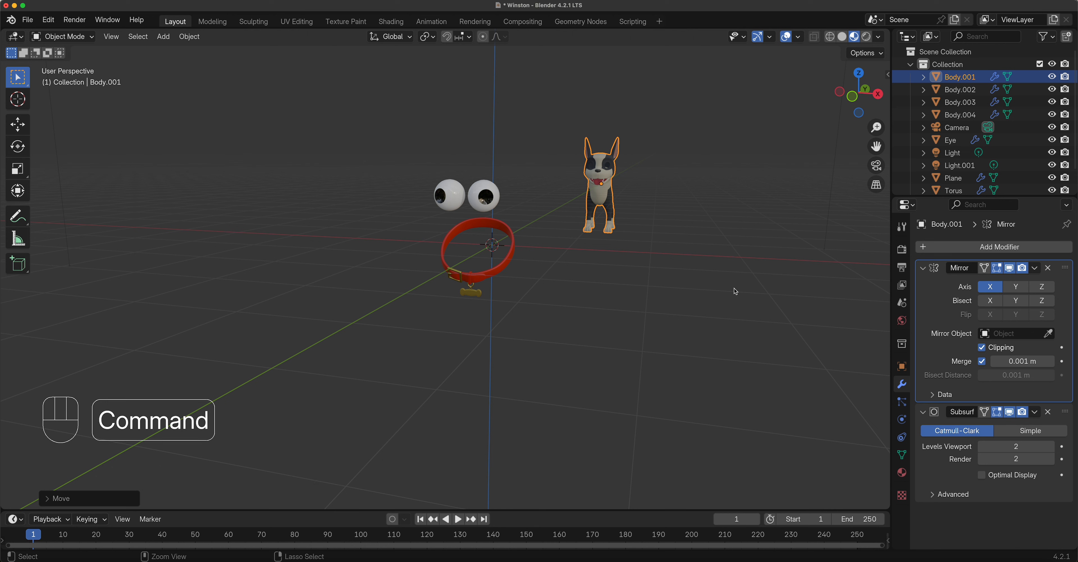
{"action": "key", "text": "super+z"}
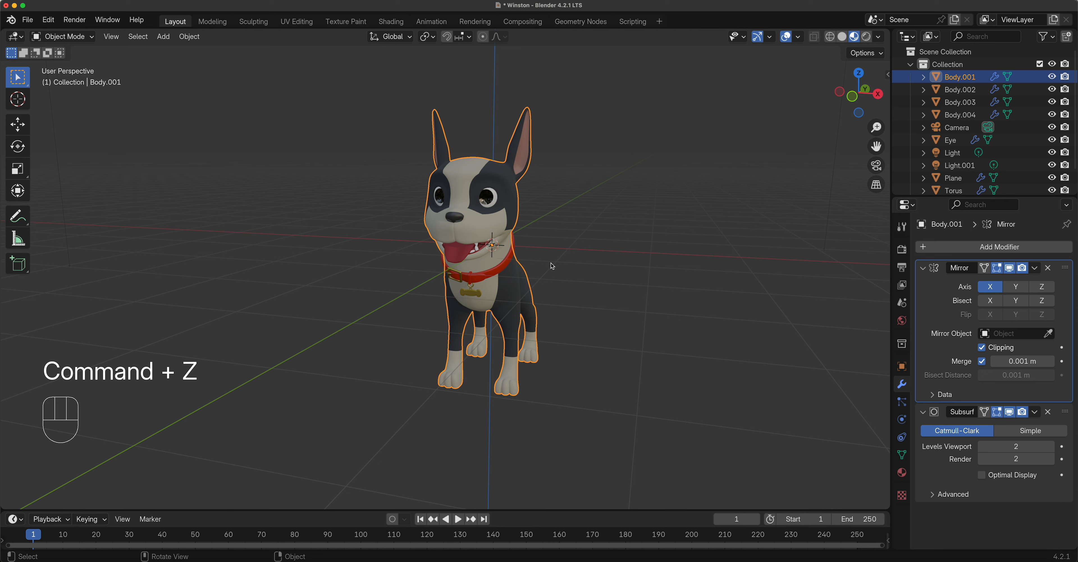
Step: Try moving the dog's body down along the global Z axis
{"action": "key", "text": "g"}
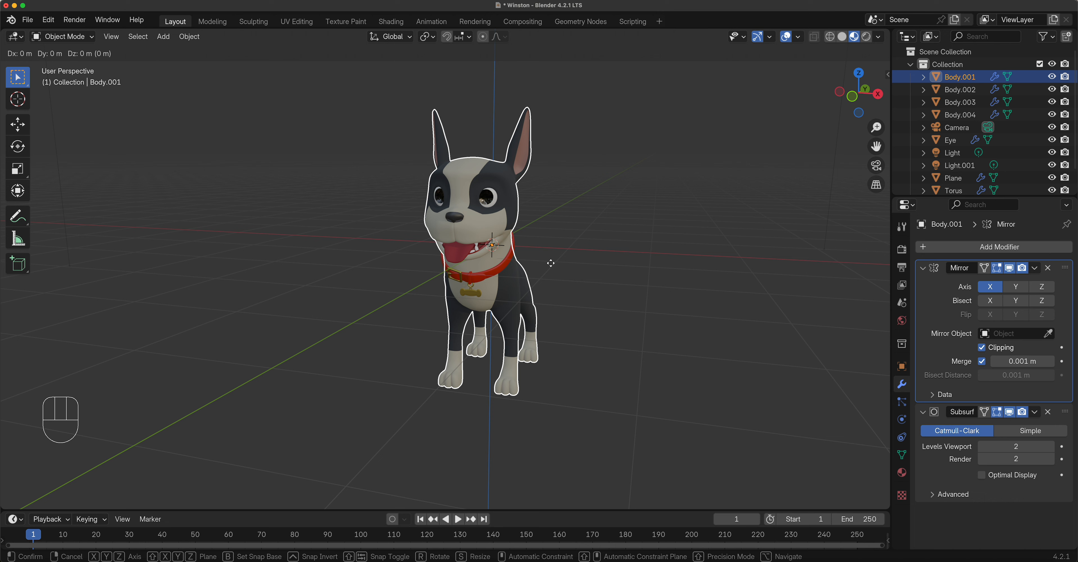
{"action": "key", "text": "z"}
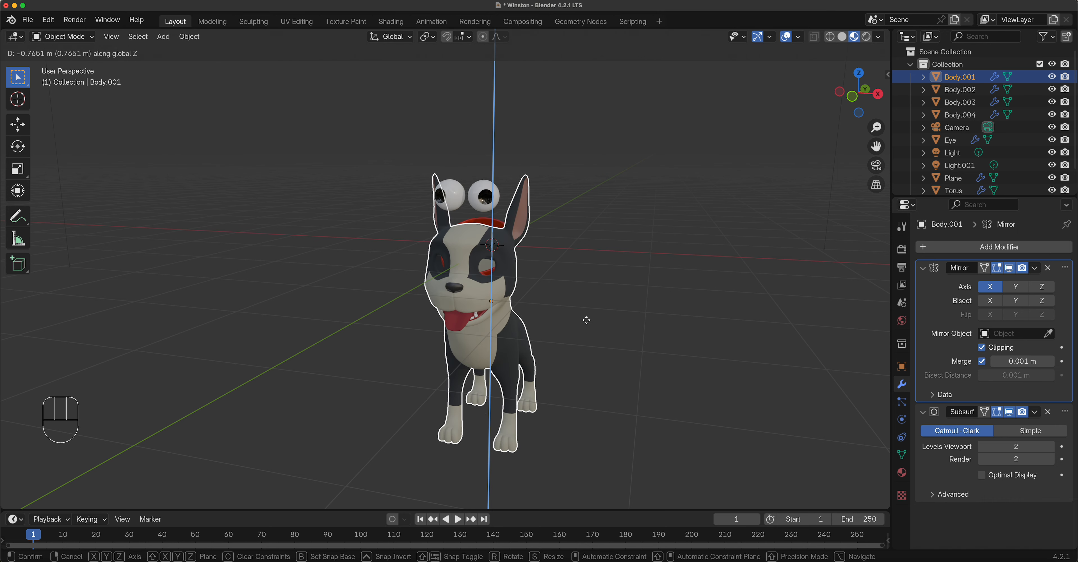
{"action": "key", "text": "Escape"}
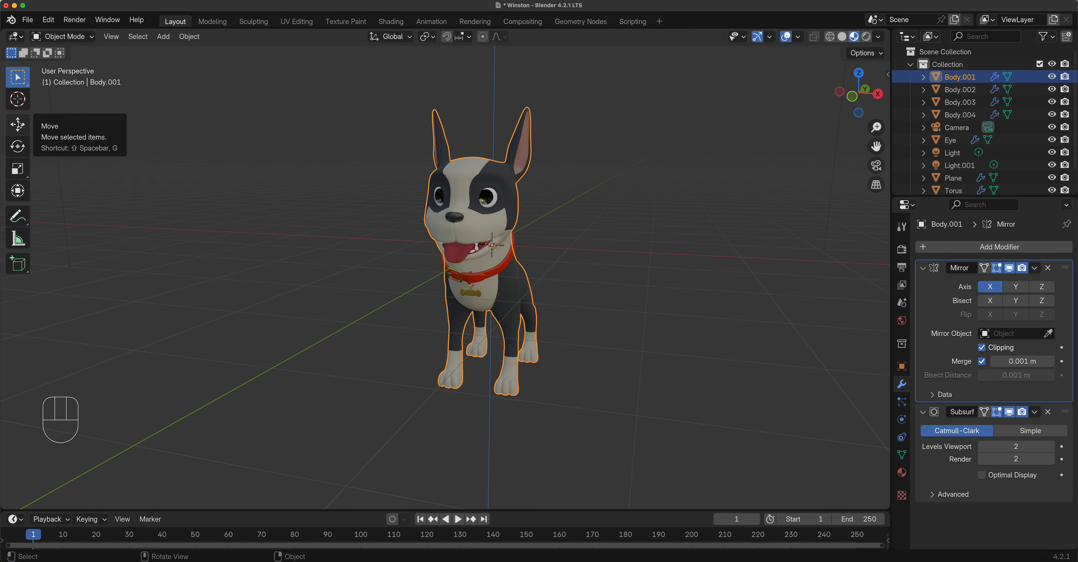
Step: Switch the dog's body to Edit Mode to see its mesh, and return to Object Mode
{"action": "left_click", "coordinate": [62, 36]}
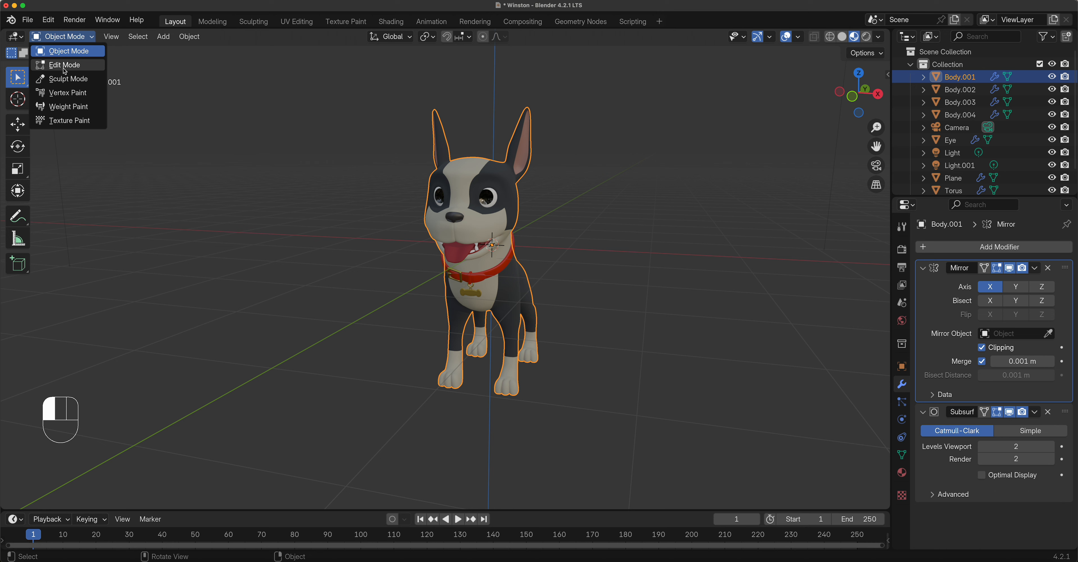
{"action": "left_click", "coordinate": [65, 64]}
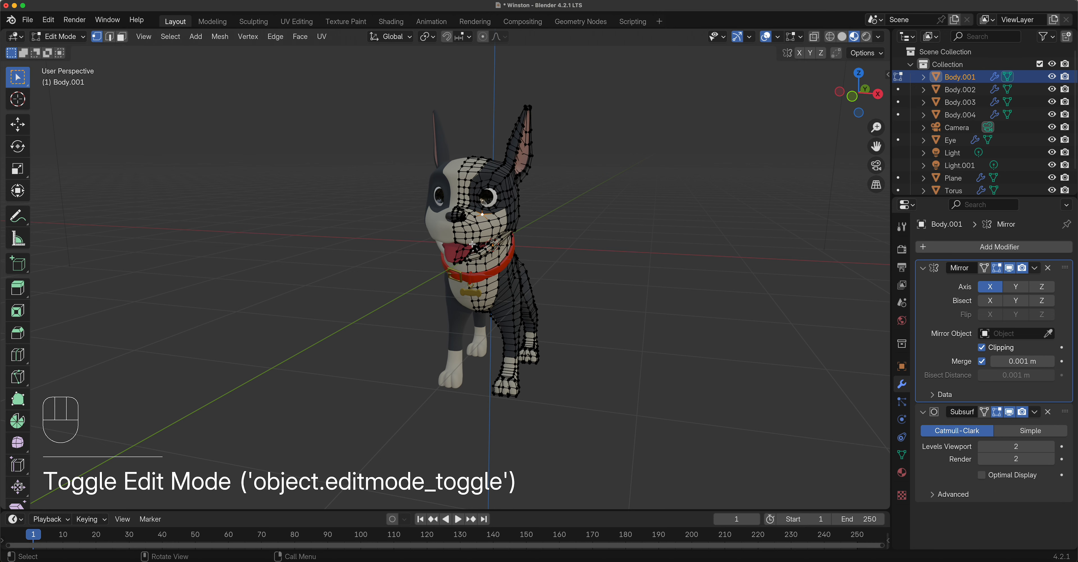
{"action": "key", "text": "Tab"}
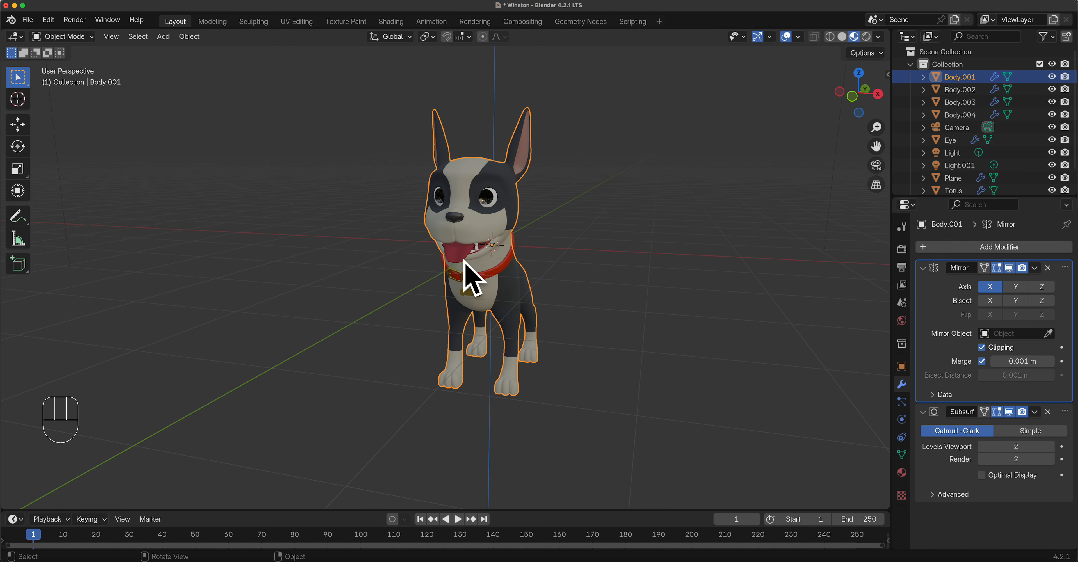
{"action": "middle_click_drag", "start_coordinate": [590, 291], "coordinate": [531, 248]}
{"action": "middle_click_drag", "start_coordinate": [510, 300], "coordinate": [517, 311]}
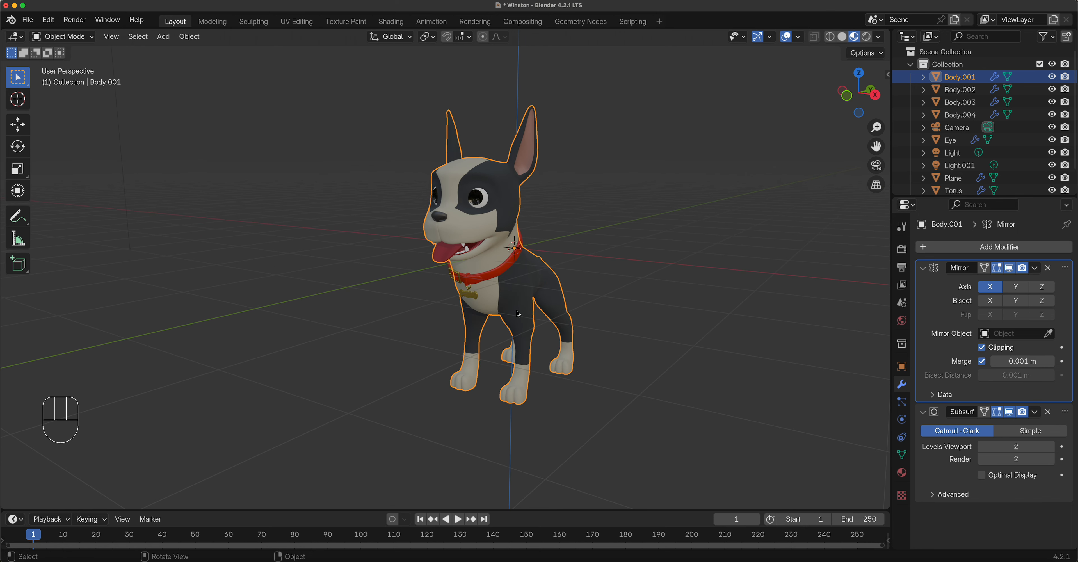
Step: Activate the Move tool and try moving the dog's body freely in the view plane by about 2.09 m
{"action": "left_click", "coordinate": [20, 126]}
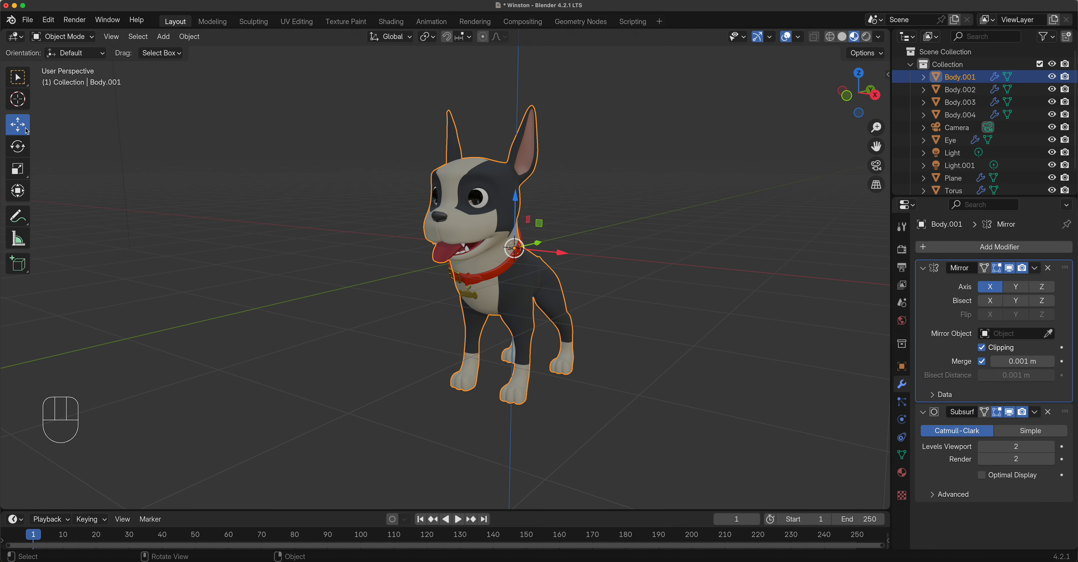
{"action": "middle_click_drag", "start_coordinate": [601, 238], "coordinate": [573, 247]}
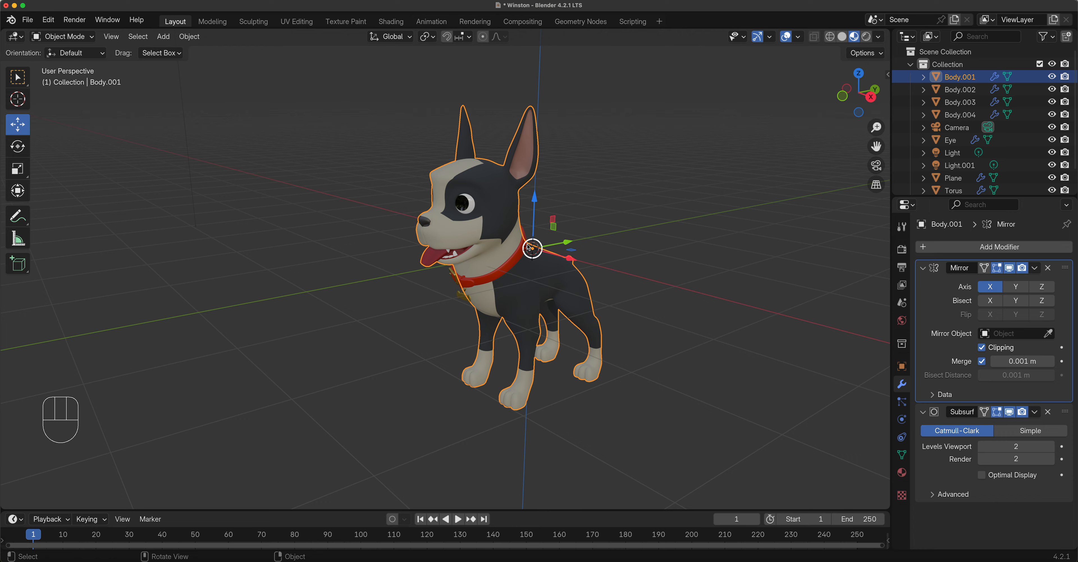
{"action": "left_click_drag", "start_coordinate": [534, 250], "coordinate": [696, 204]}
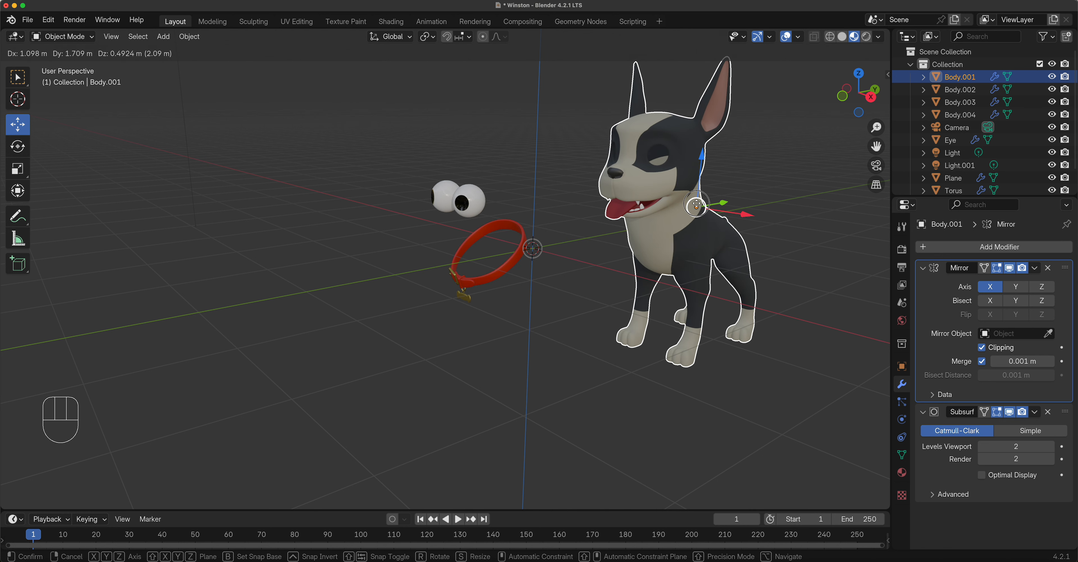
{"action": "right_click", "coordinate": [696, 205]}
{"action": "middle_click_drag", "start_coordinate": [629, 306], "coordinate": [632, 312]}
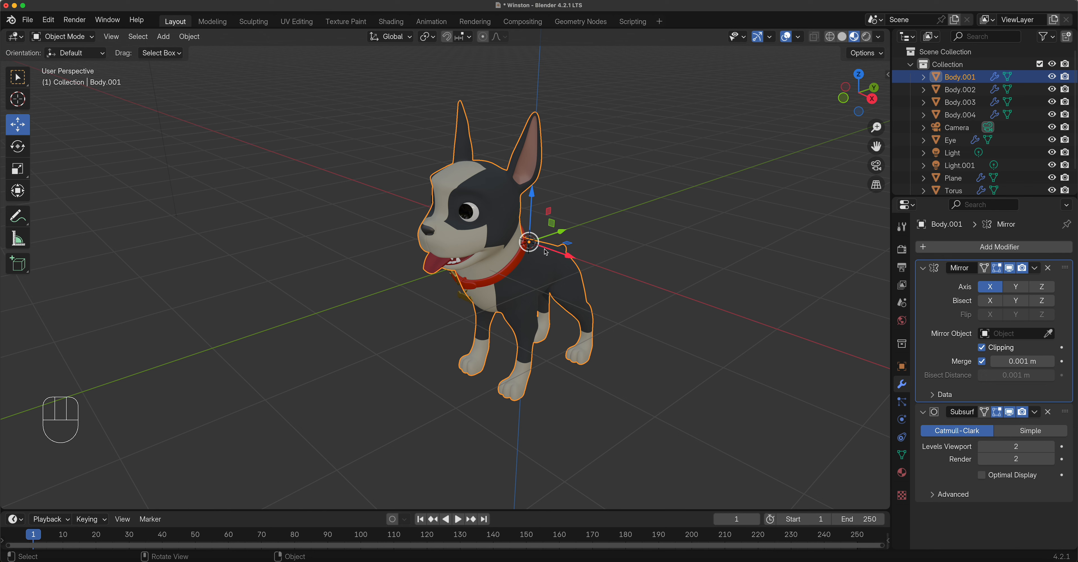
Step: Try moving the dog's body with the gizmo along the X, Z and Y axes, one at a time
{"action": "left_click_drag", "start_coordinate": [569, 257], "coordinate": [498, 239]}
{"action": "right_click", "coordinate": [497, 241]}
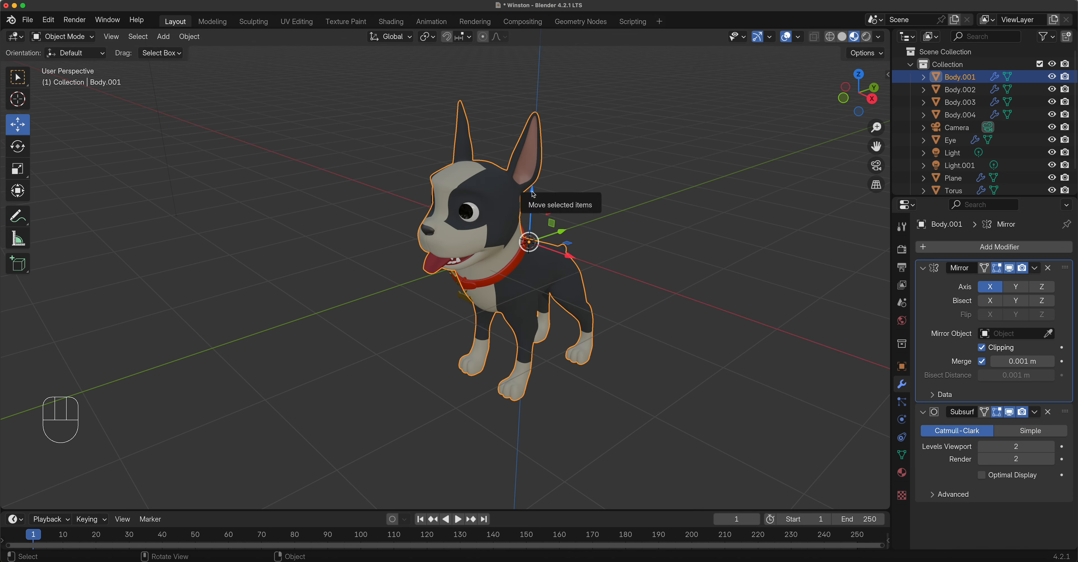
{"action": "left_click_drag", "start_coordinate": [533, 194], "coordinate": [521, 106]}
{"action": "right_click", "coordinate": [520, 106]}
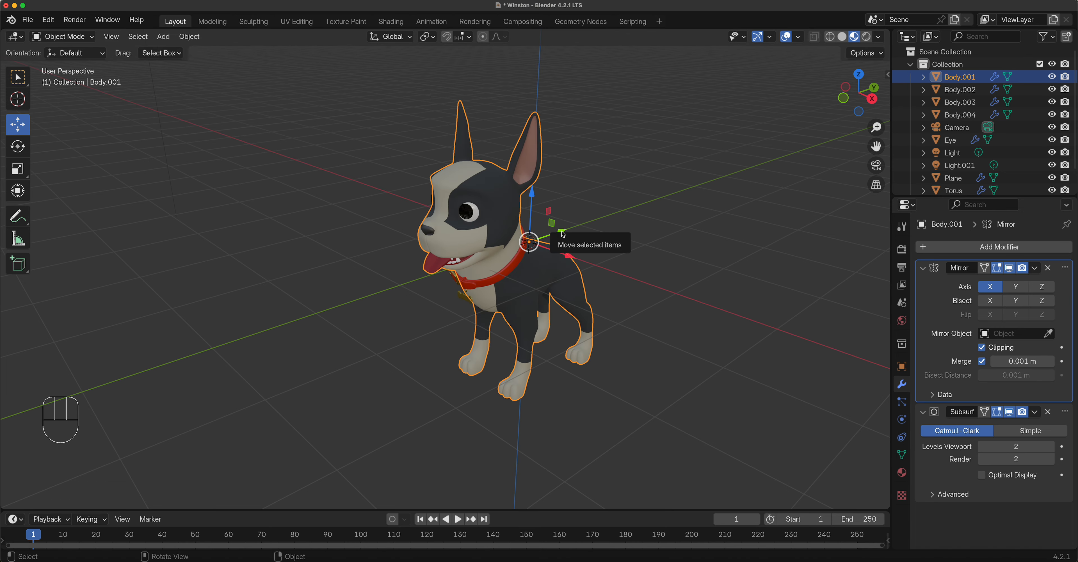
{"action": "mouse_move", "coordinate": [563, 230]}
{"action": "left_mouse_down"}
{"action": "mouse_move", "coordinate": [695, 185]}
{"action": "mouse_move", "coordinate": [545, 218]}
{"action": "left_mouse_up"}
{"action": "right_click", "coordinate": [546, 218]}
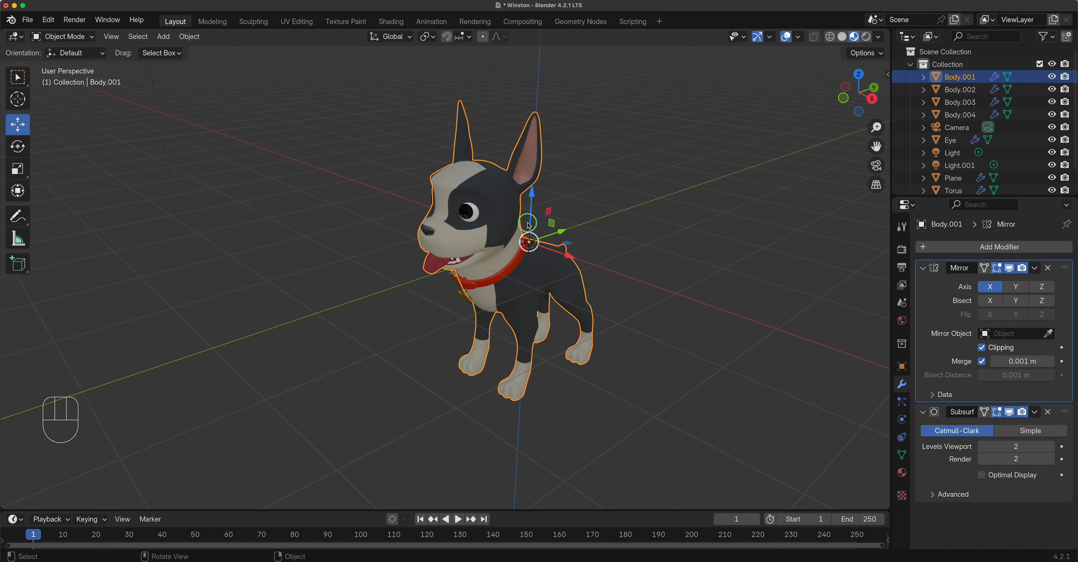
Step: Try moving the dog's body within the XZ plane only, using the gizmo's plane handle
{"action": "middle_click_drag", "start_coordinate": [666, 256], "coordinate": [621, 228]}
{"action": "scroll", "coordinate": [621, 227], "scroll_direction": "down", "scroll_amount": 4}
{"action": "scroll", "coordinate": [620, 228], "scroll_direction": "up", "scroll_amount": 5}
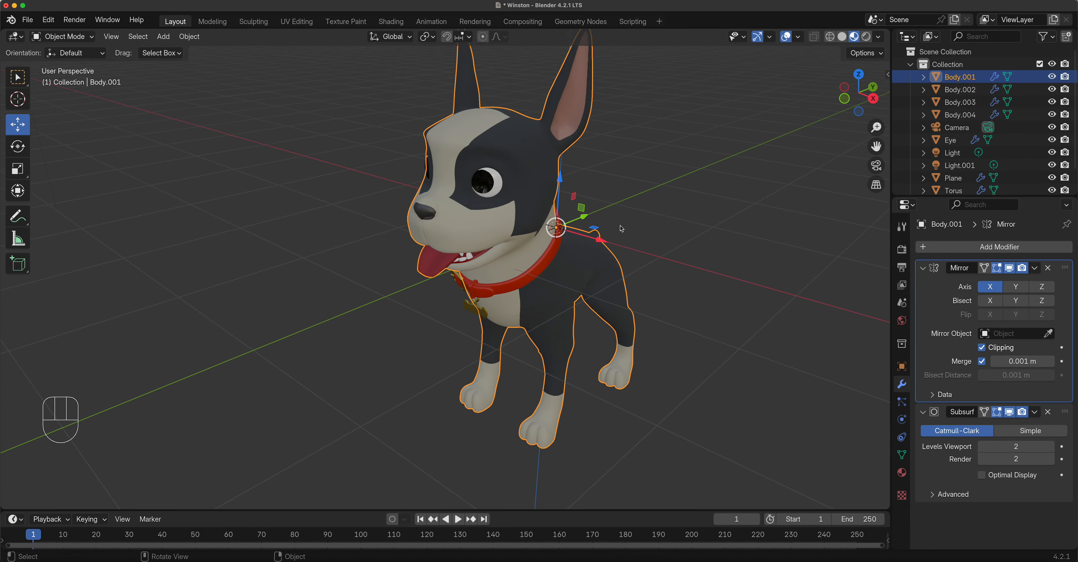
{"action": "scroll", "coordinate": [620, 228], "scroll_direction": "down", "scroll_amount": 1}
{"action": "middle_click_drag", "start_coordinate": [567, 222], "coordinate": [611, 167]}
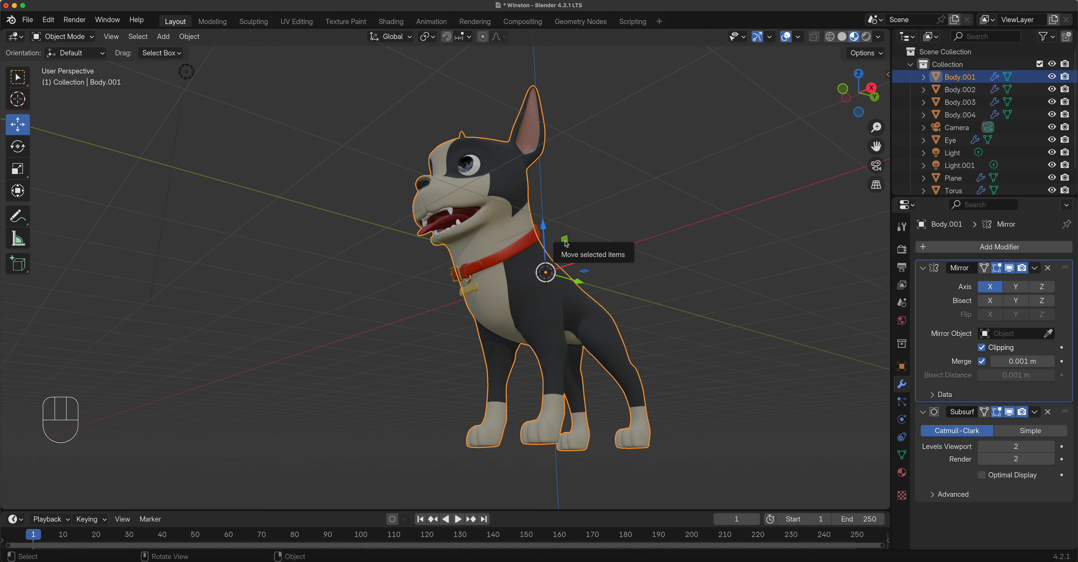
{"action": "left_click_drag", "start_coordinate": [567, 242], "coordinate": [536, 218]}
{"action": "right_click", "coordinate": [535, 218]}
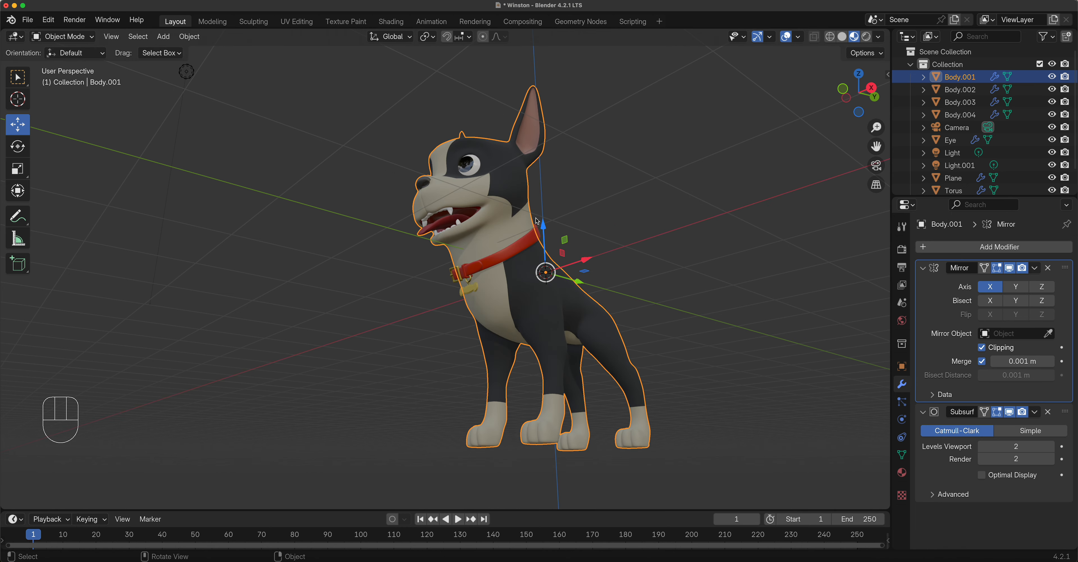
Step: Try moving the dog's body with the gizmo's plane handles, first within the YZ plane, then within the XY plane
{"action": "middle_click_drag", "start_coordinate": [643, 282], "coordinate": [563, 271]}
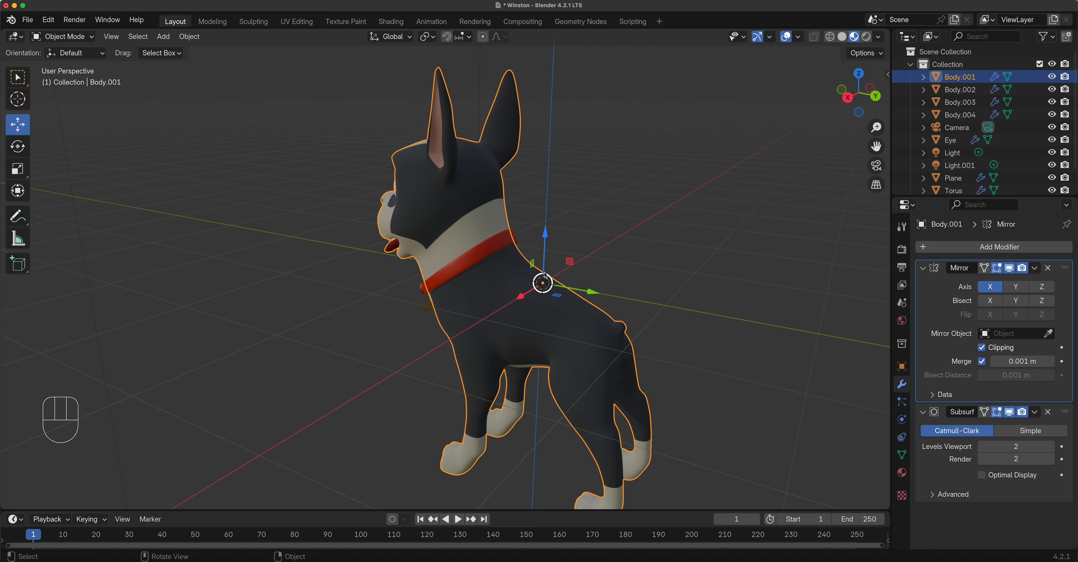
{"action": "left_click_drag", "start_coordinate": [568, 262], "coordinate": [511, 248]}
{"action": "right_click", "coordinate": [511, 247]}
{"action": "middle_click_drag", "start_coordinate": [595, 327], "coordinate": [514, 363]}
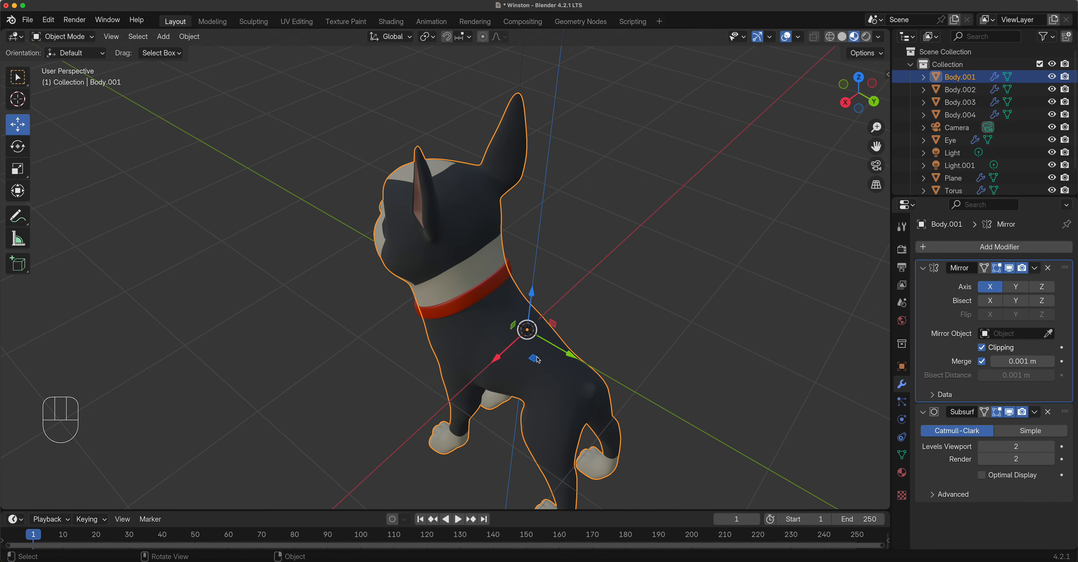
{"action": "left_click_drag", "start_coordinate": [536, 360], "coordinate": [554, 300]}
{"action": "right_click", "coordinate": [555, 301]}
{"action": "middle_click_drag", "start_coordinate": [523, 368], "coordinate": [523, 309]}
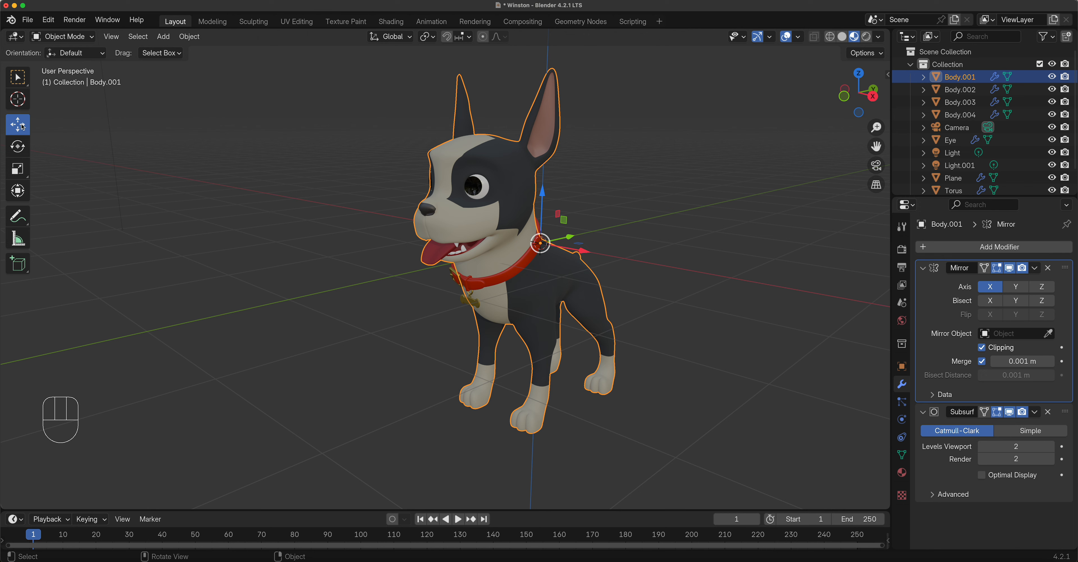
Step: Return to the Select Box tool, select the dog's eyes and try moving them freely
{"action": "left_click", "coordinate": [22, 77]}
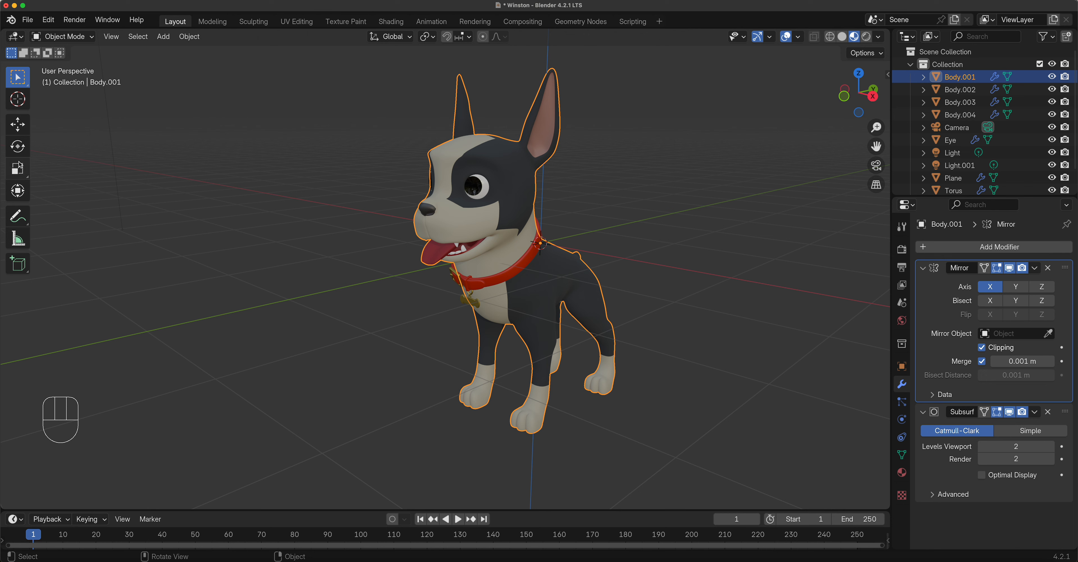
{"action": "mouse_move", "coordinate": [25, 82]}
{"action": "left_mouse_down"}
{"action": "mouse_move", "coordinate": [67, 85]}
{"action": "mouse_move", "coordinate": [71, 129]}
{"action": "mouse_move", "coordinate": [74, 92]}
{"action": "mouse_move", "coordinate": [61, 80]}
{"action": "mouse_move", "coordinate": [32, 83]}
{"action": "mouse_move", "coordinate": [63, 103]}
{"action": "left_mouse_up"}
{"action": "left_click", "coordinate": [481, 191]}
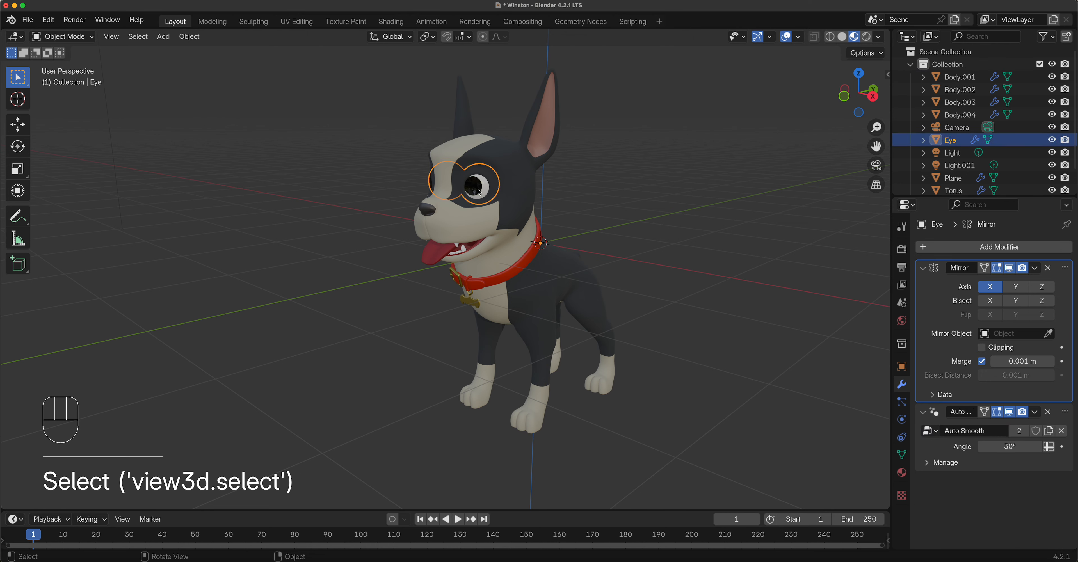
{"action": "key", "text": "g"}
{"action": "right_click", "coordinate": [582, 200]}
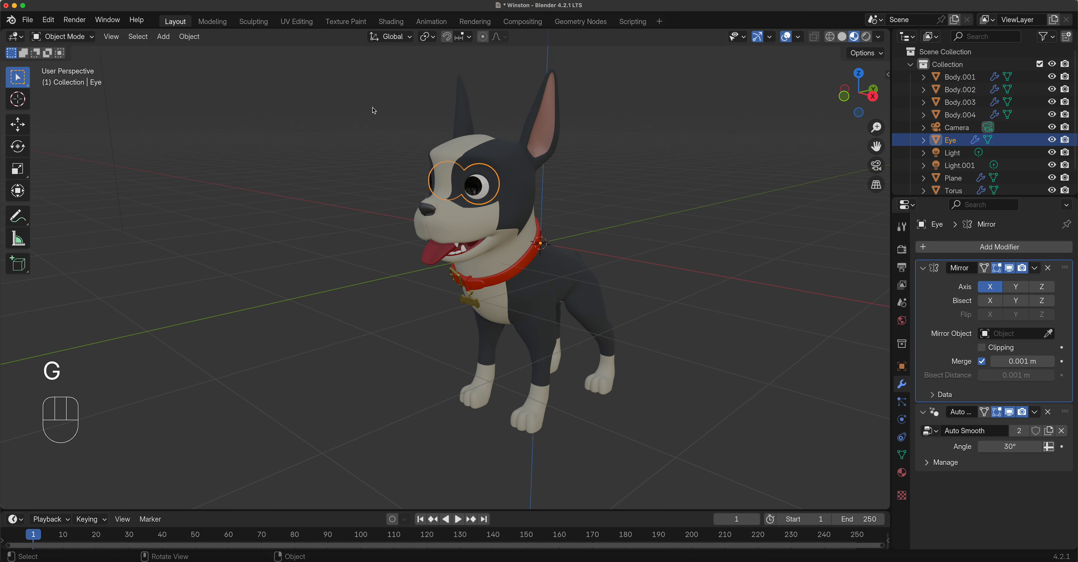
Step: Box-select all parts of the dog, try moving them together by about 2.2 m, and clear the selection
{"action": "left_click_drag", "start_coordinate": [340, 71], "coordinate": [651, 440]}
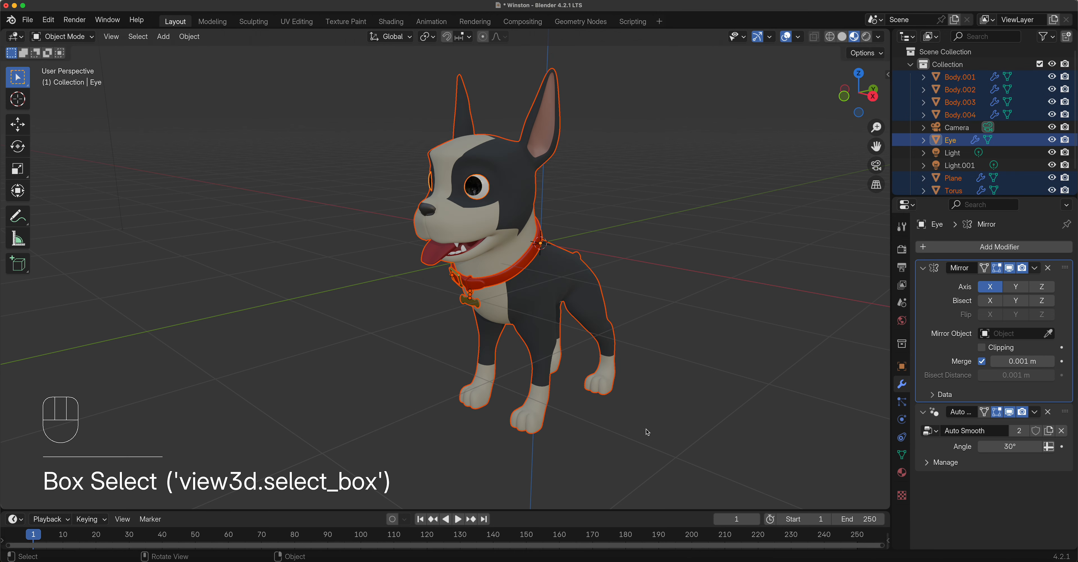
{"action": "left_click_drag", "start_coordinate": [412, 74], "coordinate": [665, 456]}
{"action": "key", "text": "g"}
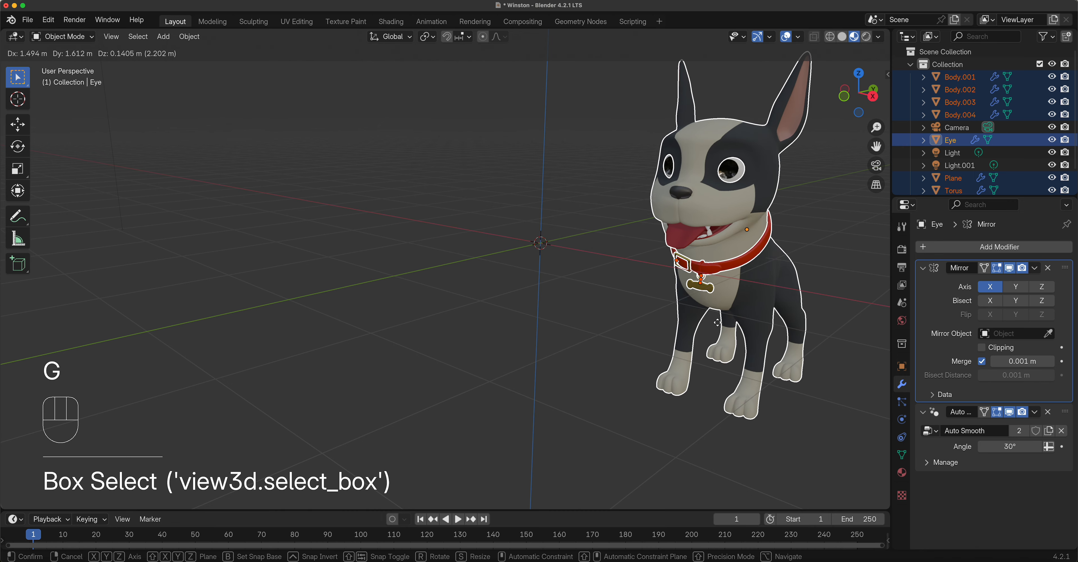
{"action": "right_click", "coordinate": [615, 298]}
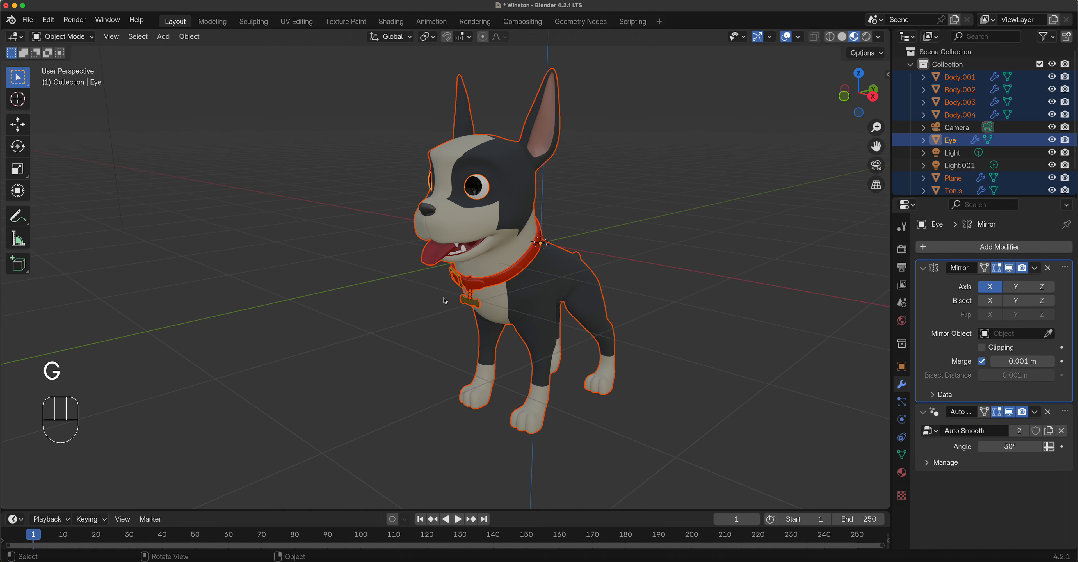
{"action": "left_click", "coordinate": [374, 274]}
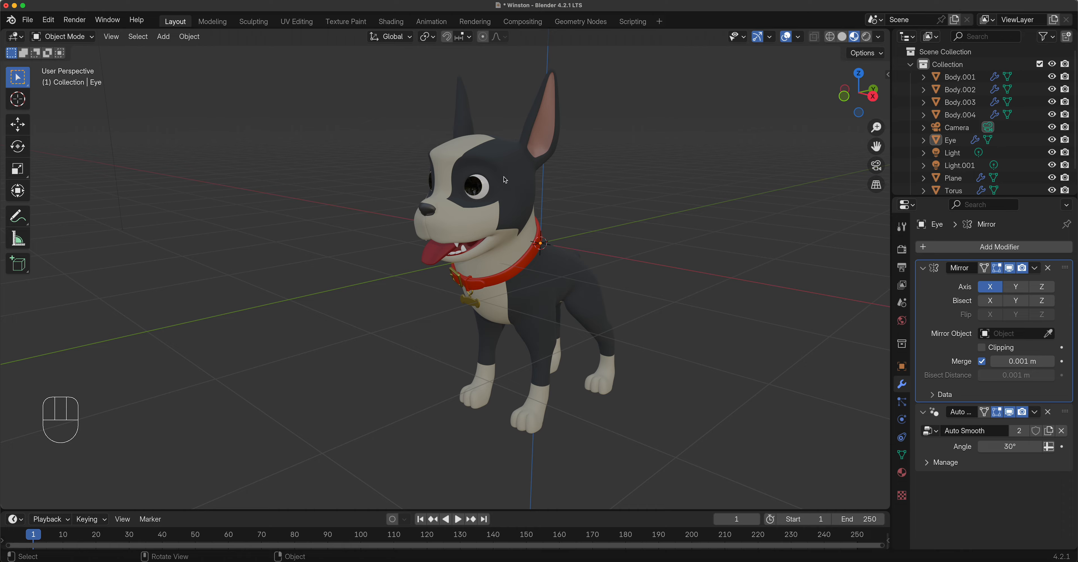
Step: Select only the dog's body and try rotating it freely
{"action": "left_click", "coordinate": [513, 191]}
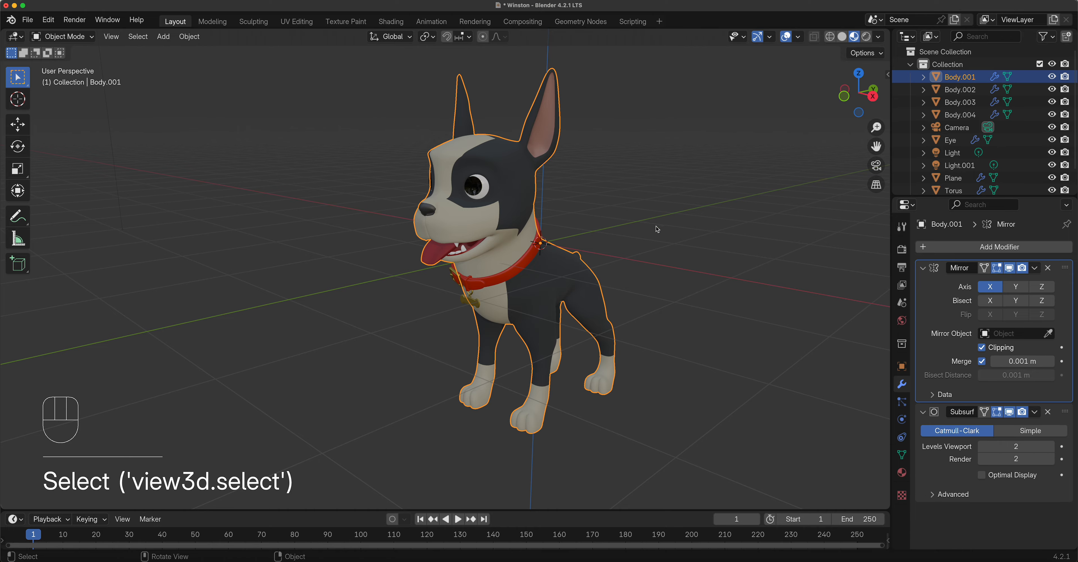
{"action": "key", "text": "r"}
{"action": "right_click", "coordinate": [675, 282]}
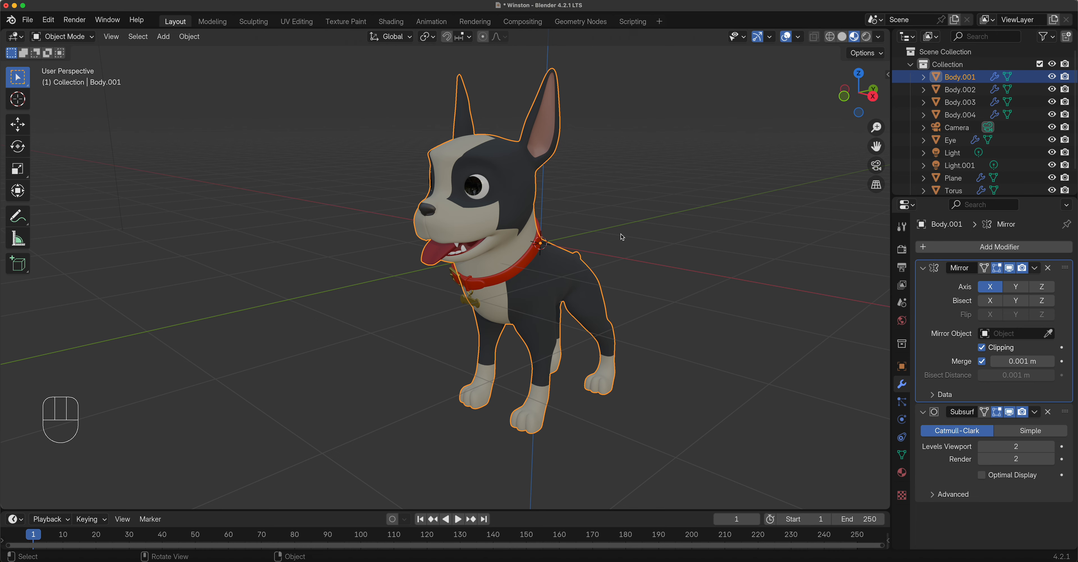
Step: Try rotating the dog's body freely from two different viewing angles, a more sideways one and a more frontal one
{"action": "middle_click_drag", "start_coordinate": [613, 221], "coordinate": [571, 245]}
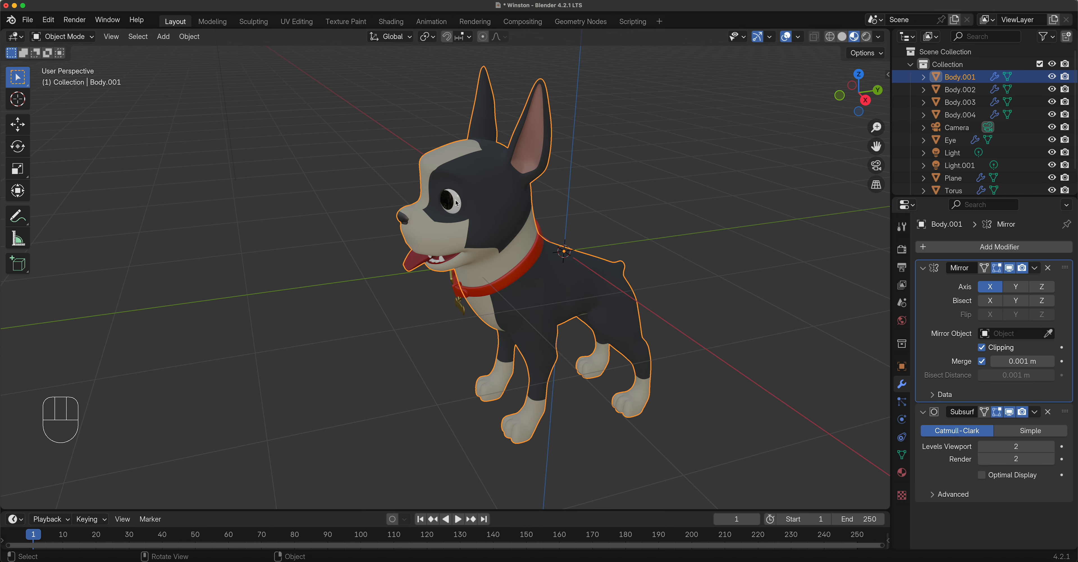
{"action": "middle_click_drag", "start_coordinate": [673, 249], "coordinate": [577, 233]}
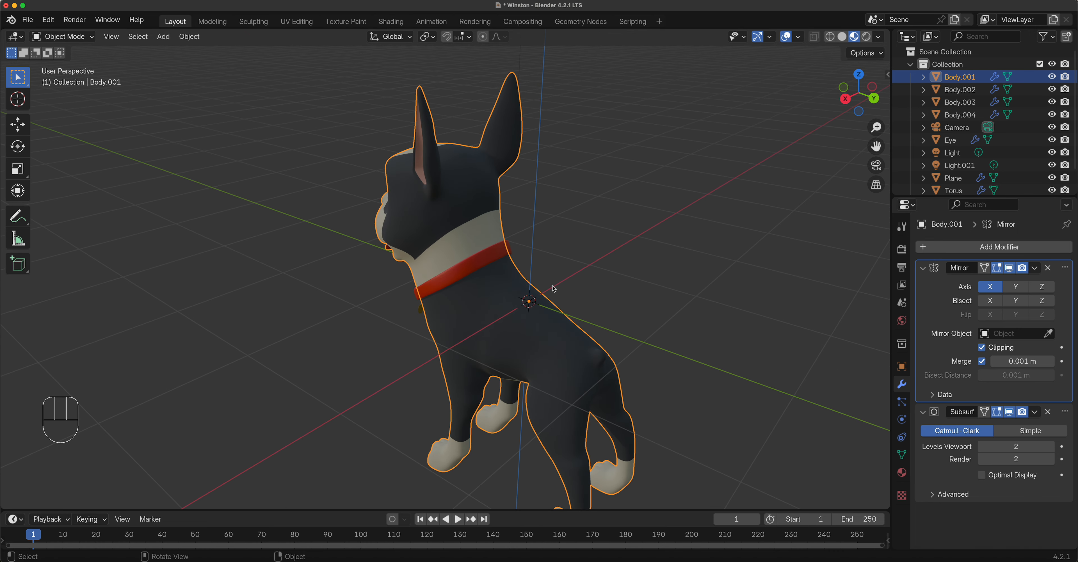
{"action": "middle_click_drag", "start_coordinate": [640, 280], "coordinate": [740, 264]}
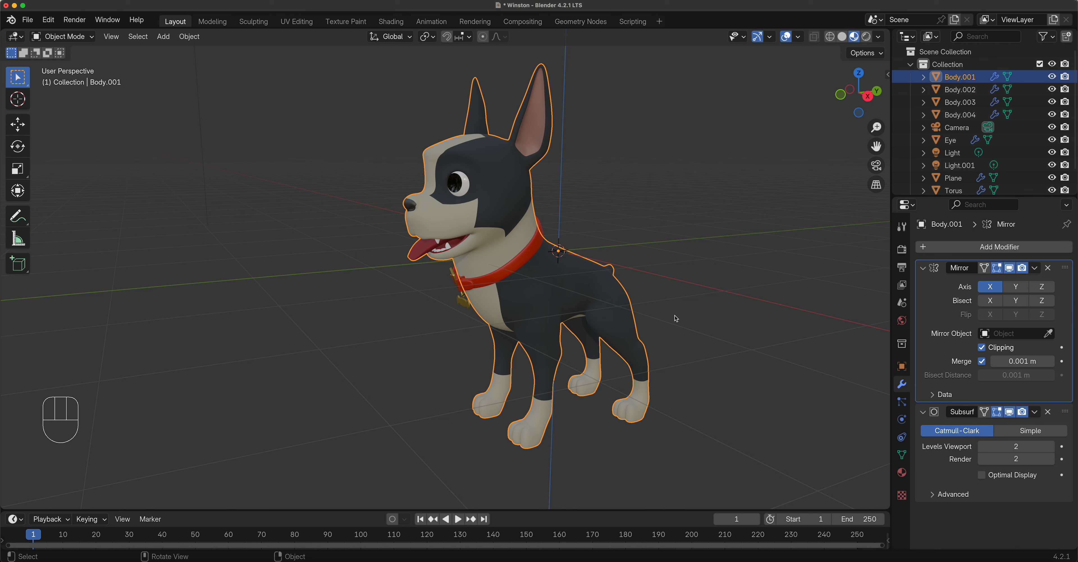
{"action": "key", "text": "r"}
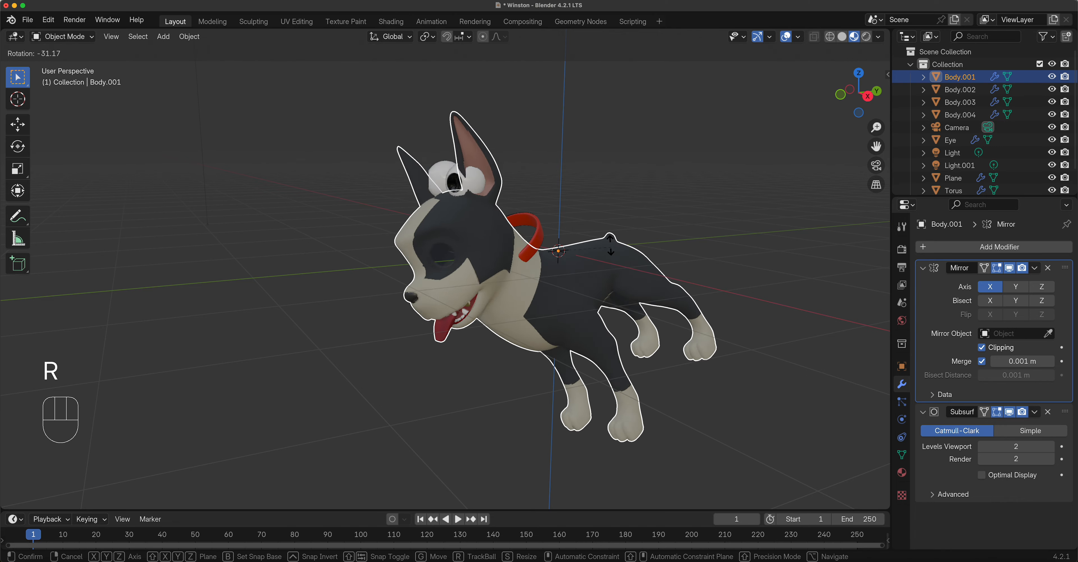
{"action": "right_click", "coordinate": [688, 283]}
{"action": "middle_click_drag", "start_coordinate": [547, 286], "coordinate": [574, 292]}
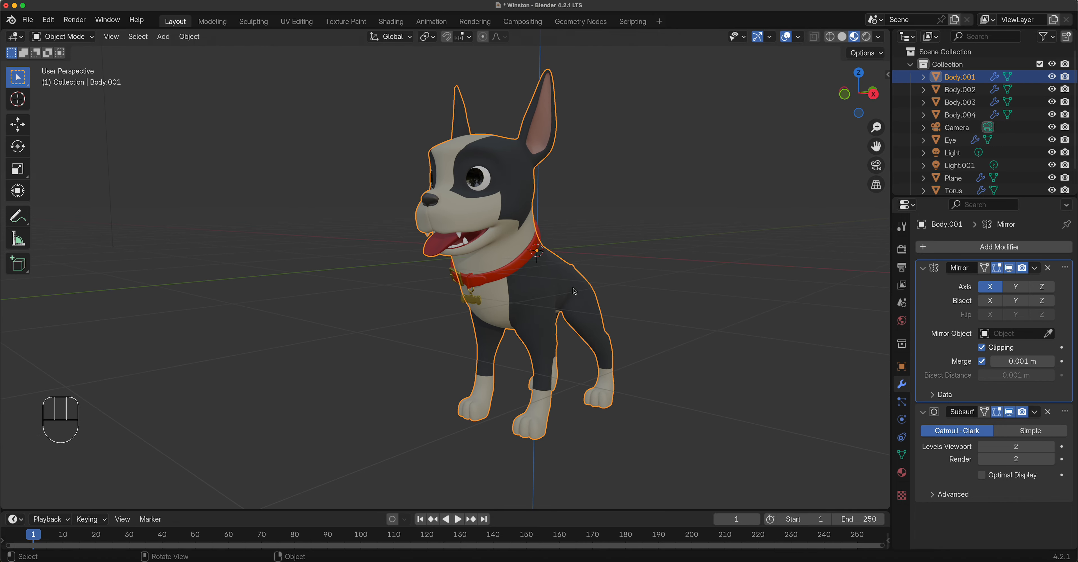
{"action": "key", "text": "r"}
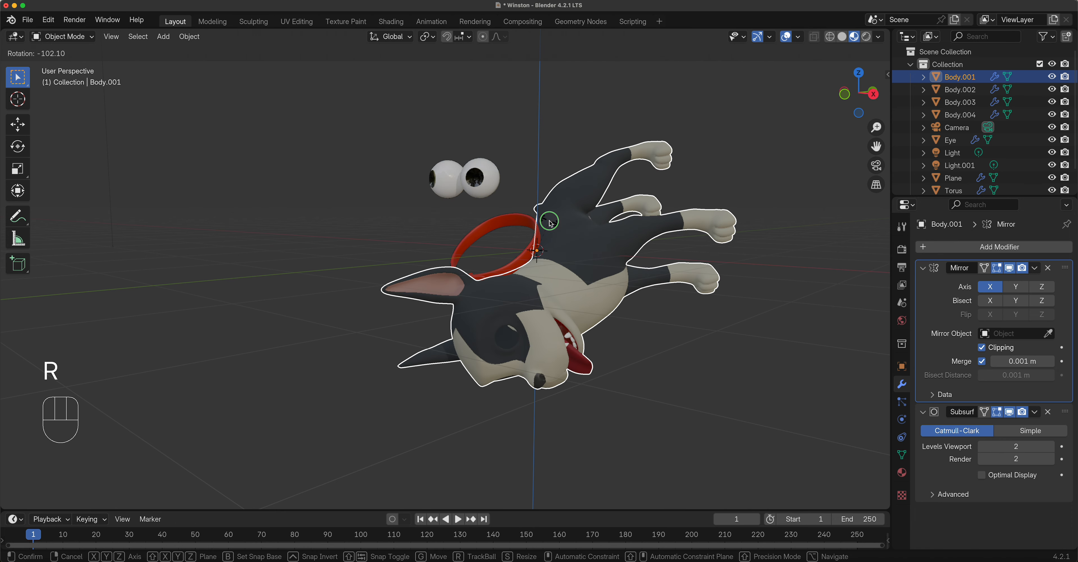
{"action": "right_click", "coordinate": [581, 256]}
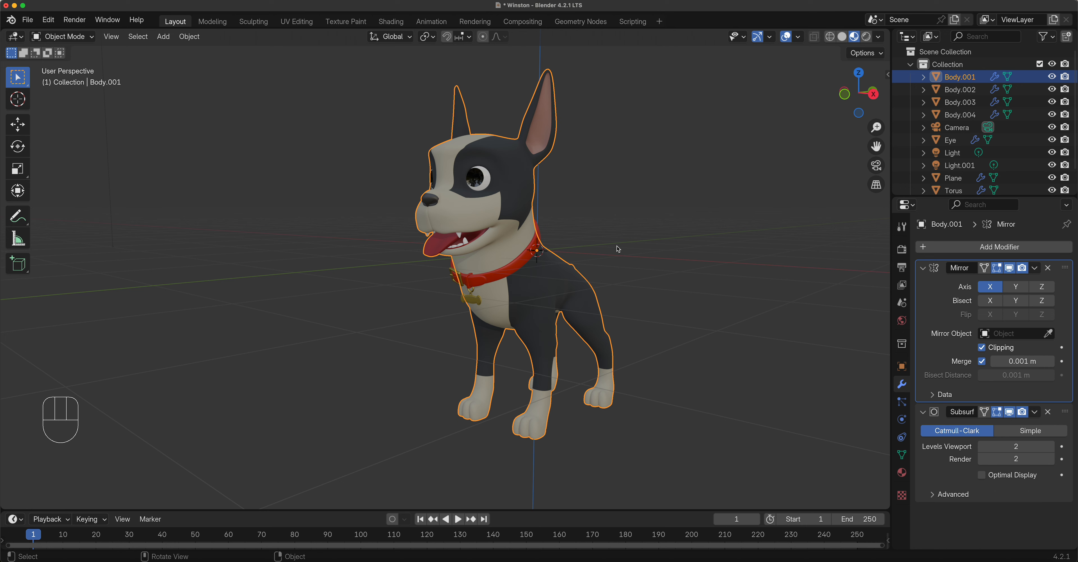
Step: Try rotating the dog's body about the global X axis only, by about 18 degrees
{"action": "key", "text": "r"}
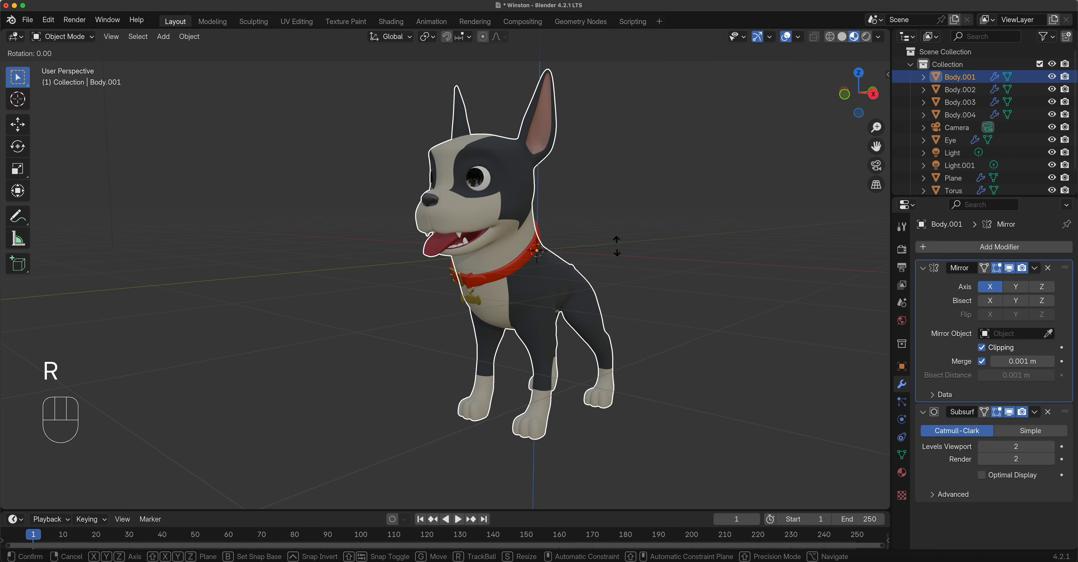
{"action": "key", "text": "x"}
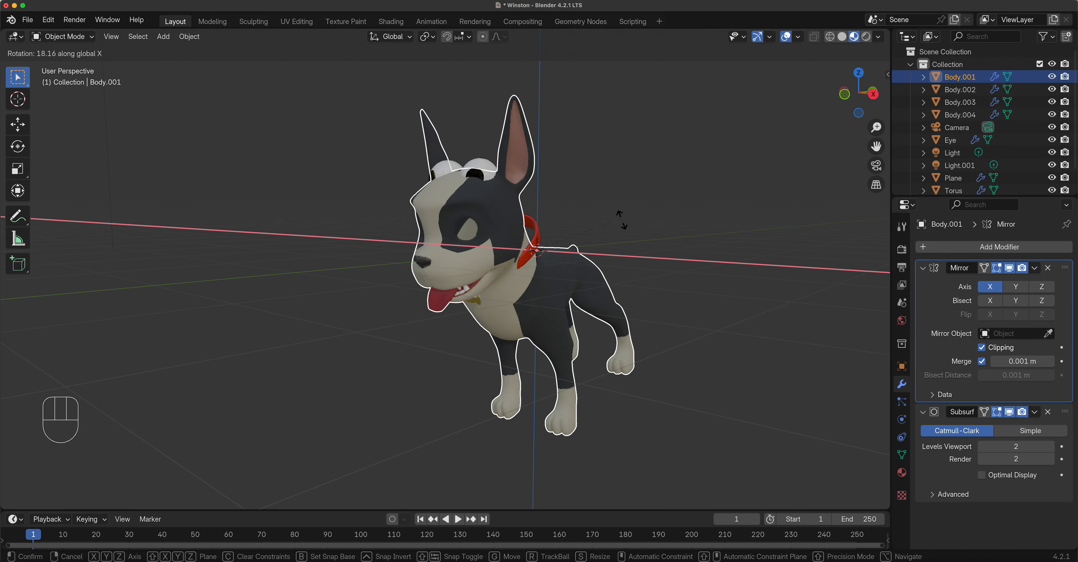
{"action": "right_click", "coordinate": [622, 208]}
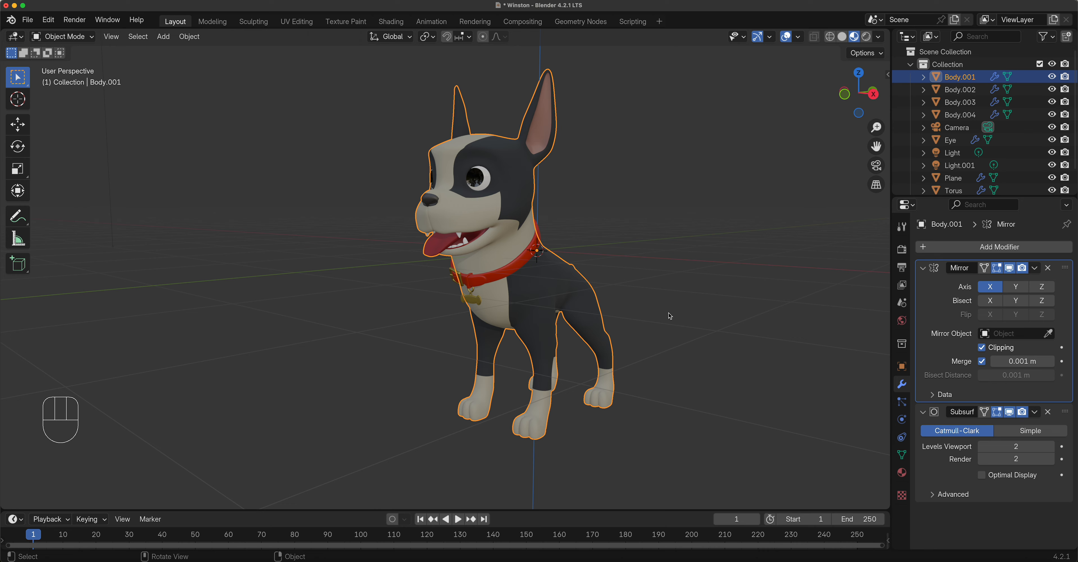
Step: Try rotating the dog's body about the global Y axis only
{"action": "key", "text": "r"}
{"action": "key", "text": "y"}
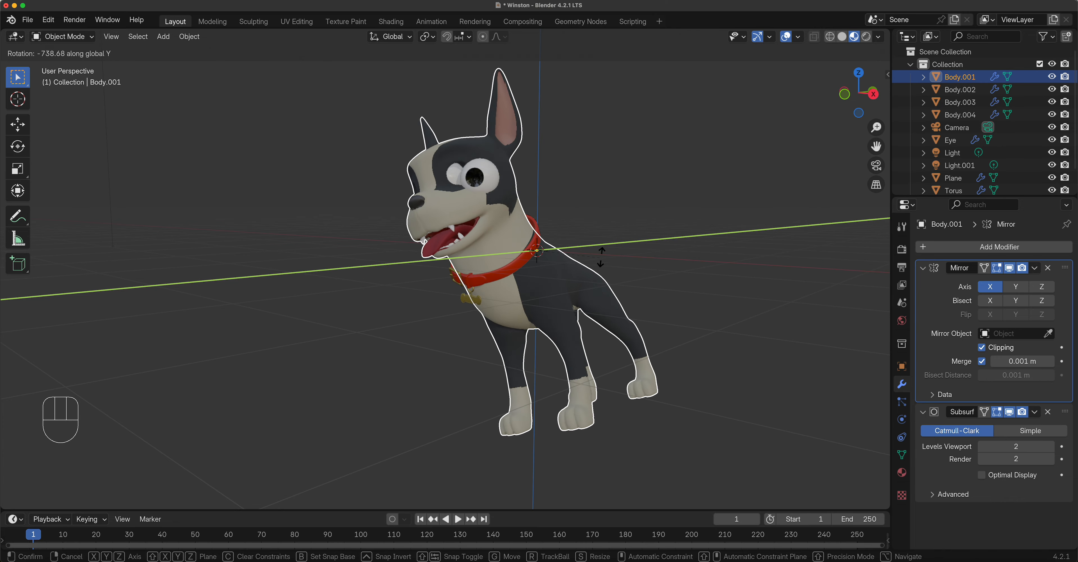
{"action": "right_click", "coordinate": [603, 244]}
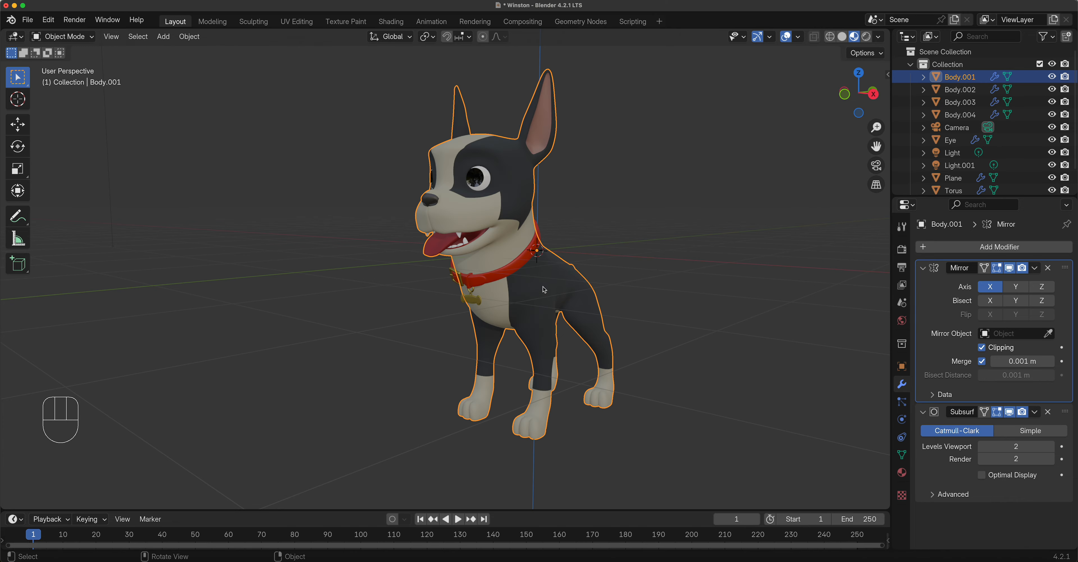
Step: Try rotating only the dog's body about the global Z axis, by about 74 degrees
{"action": "key", "text": "r"}
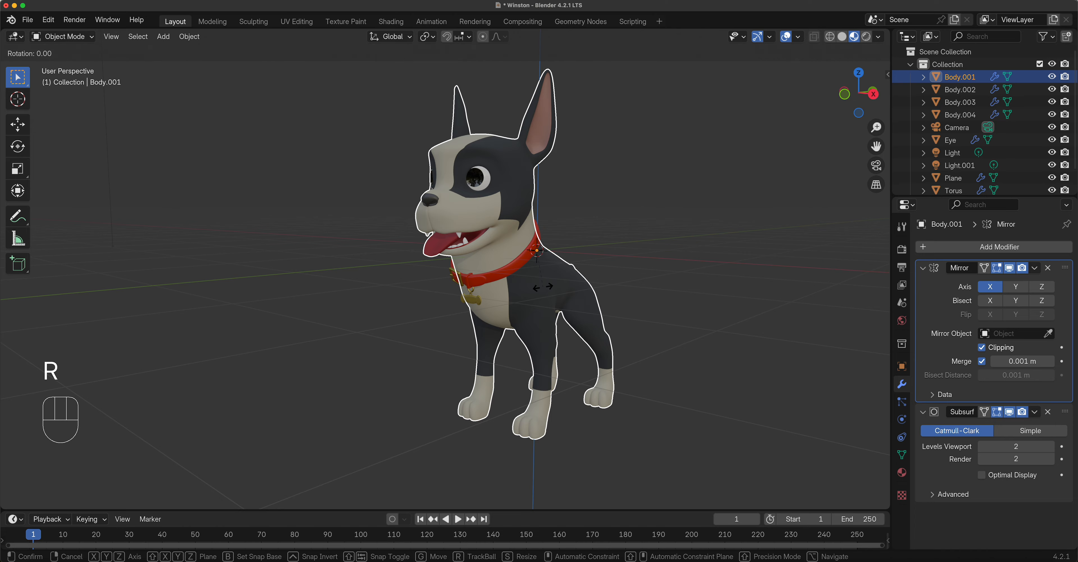
{"action": "key", "text": "z"}
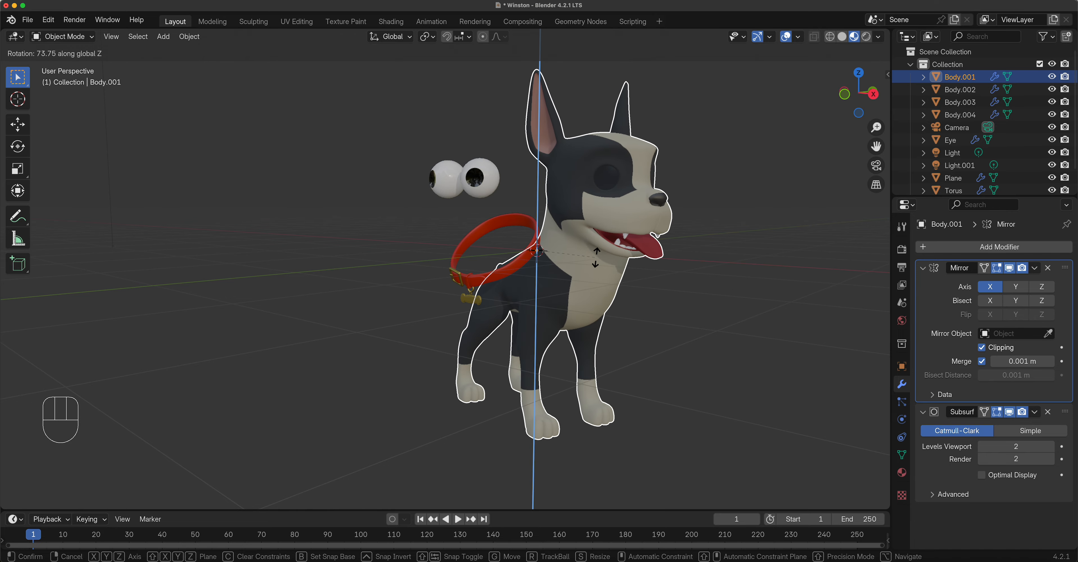
{"action": "left_click", "coordinate": [597, 261]}
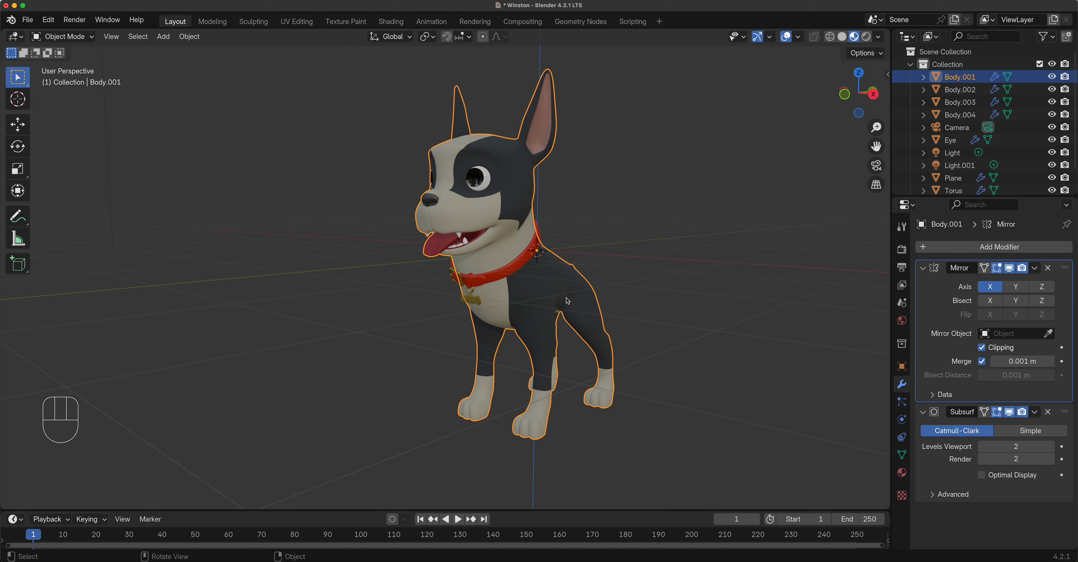
Step: Select all parts of the dog and try rotating them together about the global Z axis
{"action": "left_click_drag", "start_coordinate": [362, 96], "coordinate": [644, 431]}
{"action": "key", "text": "r"}
{"action": "key", "text": "z"}
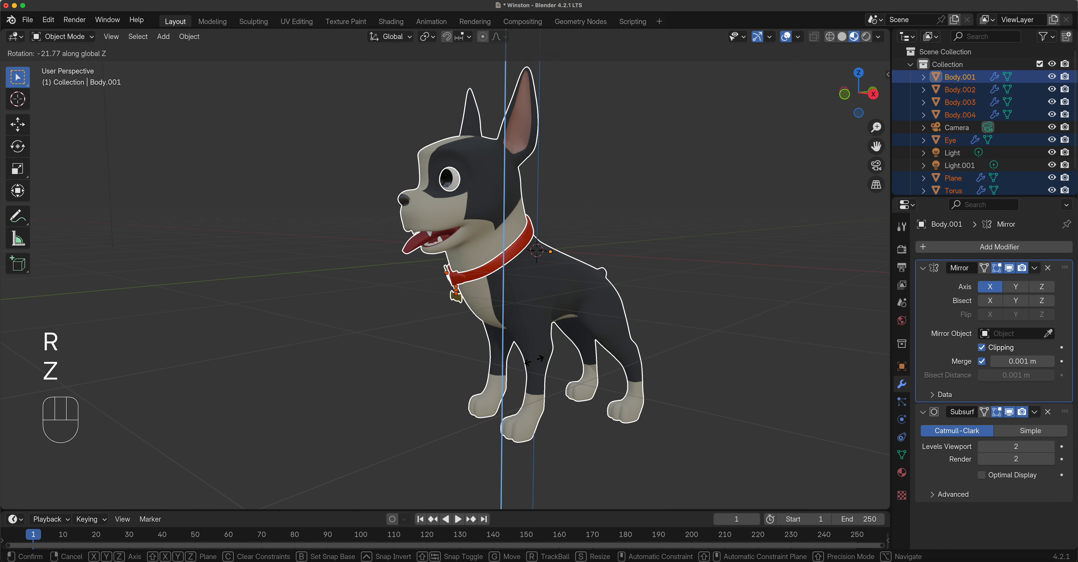
{"action": "left_click", "coordinate": [596, 427]}
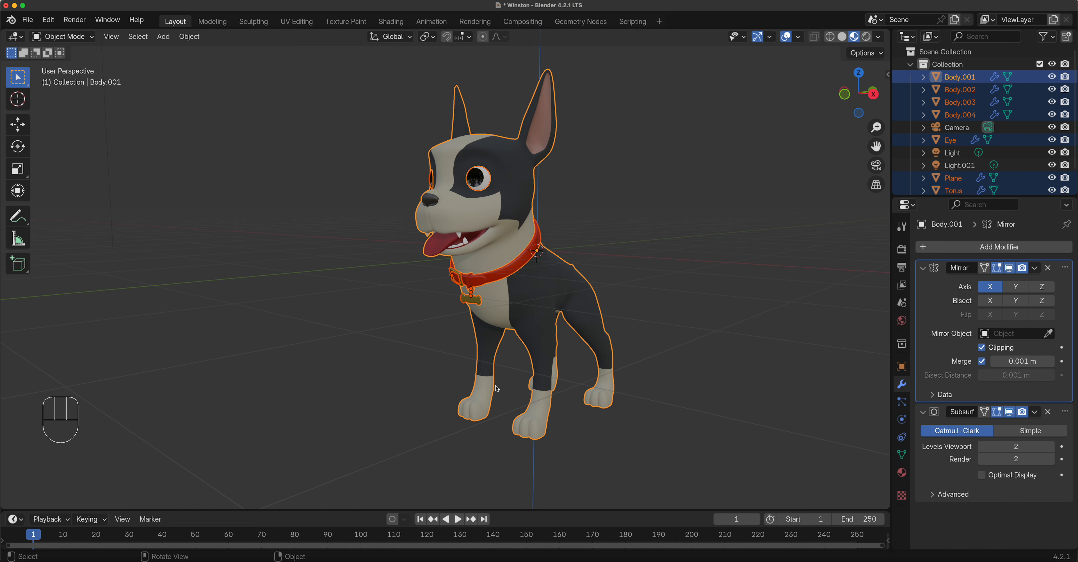
Step: Compare the Rotate and Move gizmos, and try rotating the whole dog about the viewing axis with the Rotate tool
{"action": "left_click", "coordinate": [18, 146]}
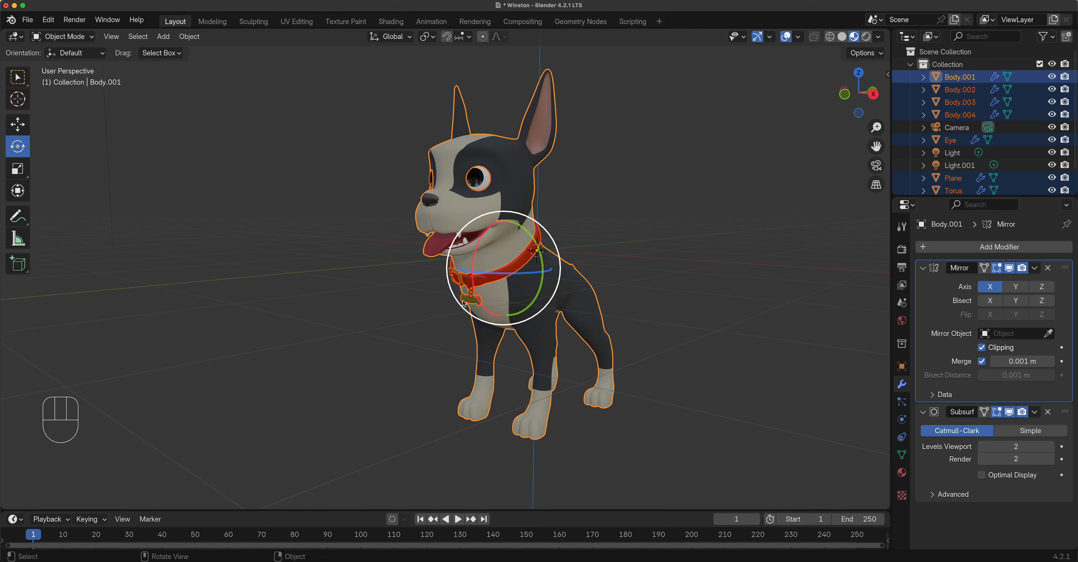
{"action": "left_click", "coordinate": [23, 126]}
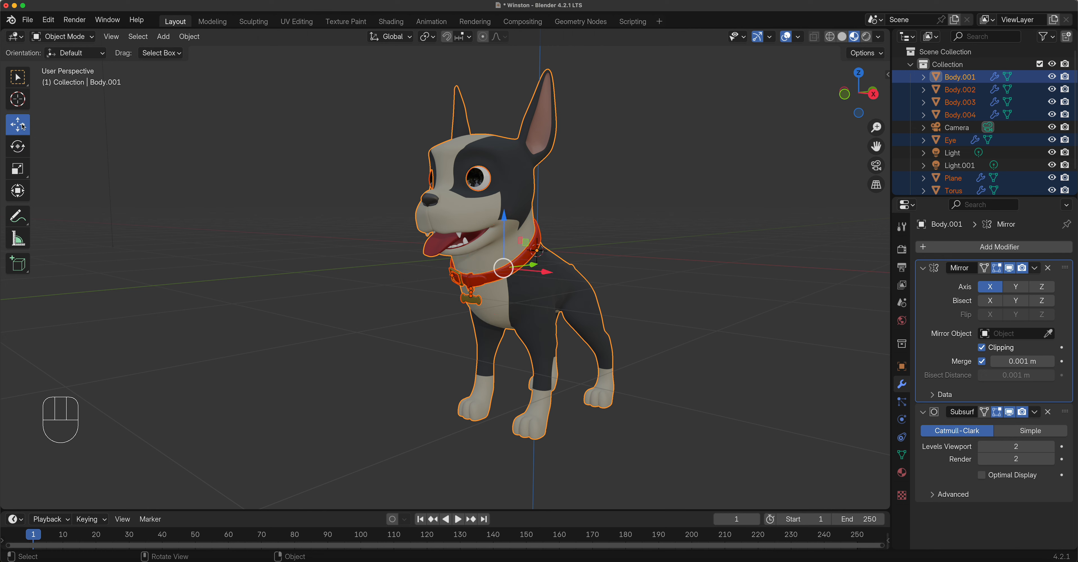
{"action": "left_click", "coordinate": [23, 149]}
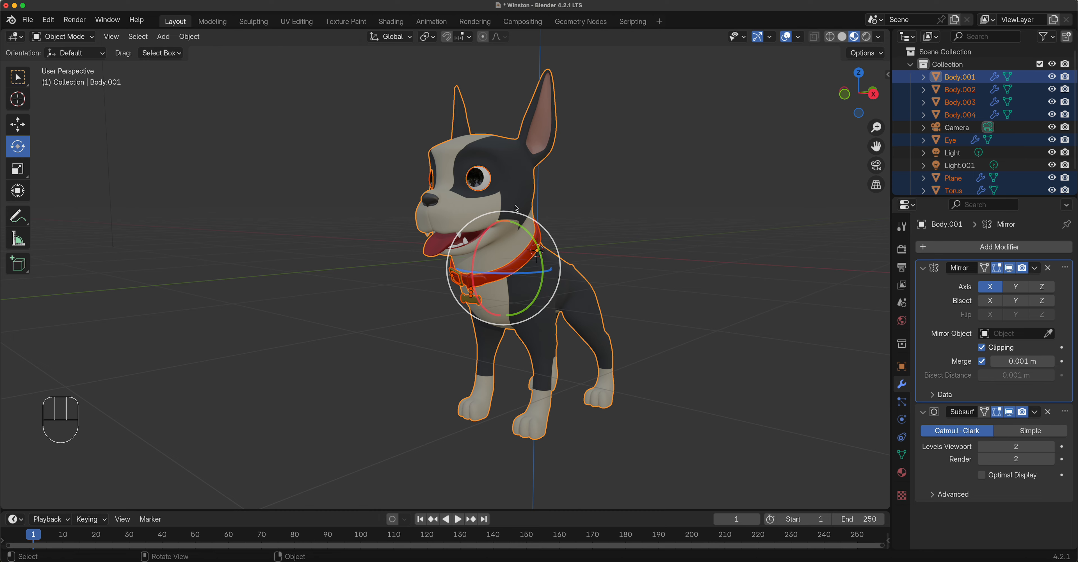
{"action": "left_click_drag", "start_coordinate": [517, 208], "coordinate": [559, 237]}
{"action": "right_click", "coordinate": [560, 236]}
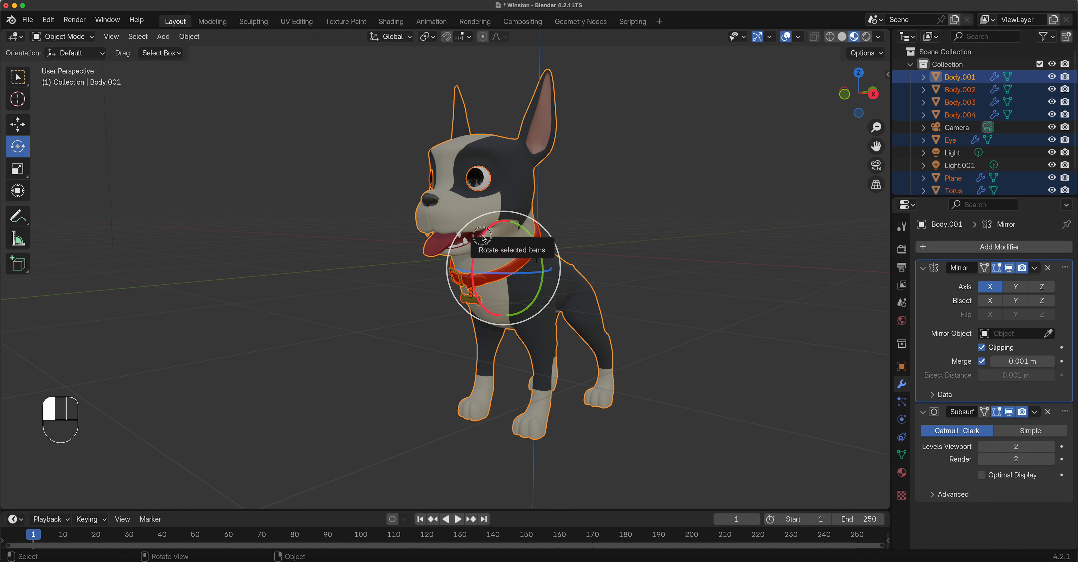
Step: Try rotating the whole dog with the gizmo about the global X axis by about 16 degrees, and about the Z axis
{"action": "mouse_move", "coordinate": [484, 239]}
{"action": "left_mouse_down"}
{"action": "mouse_move", "coordinate": [518, 294]}
{"action": "mouse_move", "coordinate": [497, 251]}
{"action": "left_mouse_up"}
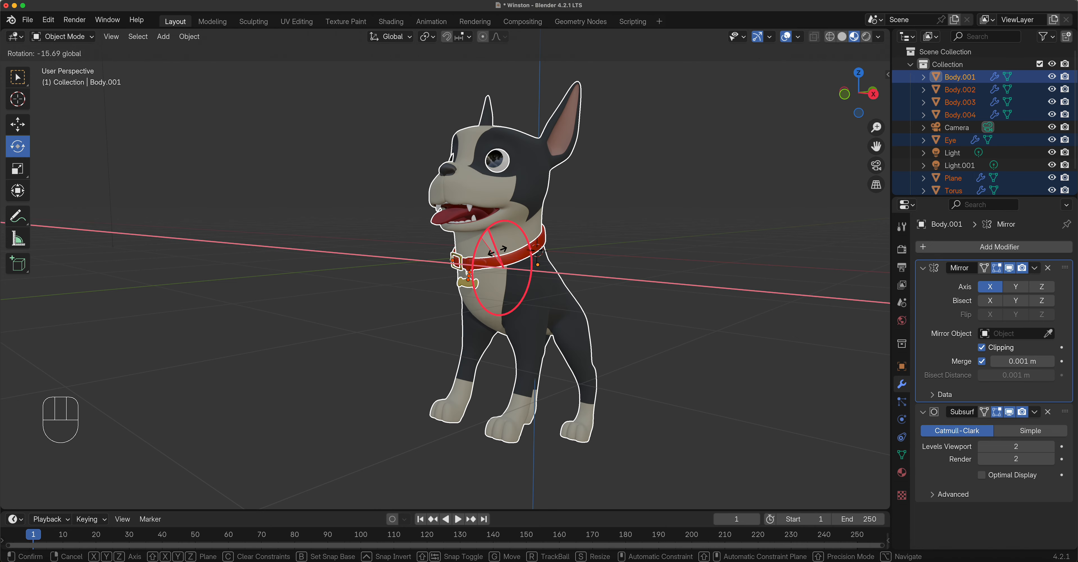
{"action": "left_click_drag", "start_coordinate": [497, 251], "coordinate": [498, 253]}
{"action": "key", "text": "Escape"}
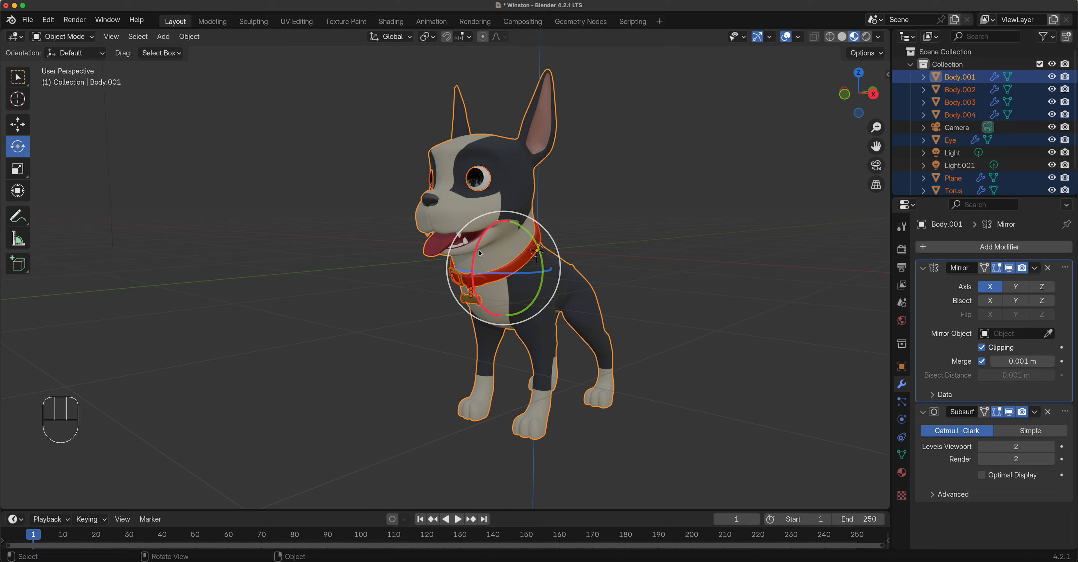
{"action": "left_click_drag", "start_coordinate": [529, 277], "coordinate": [581, 276]}
Step: Display the dog body's transform values for location, rotation and scale in the viewport sidebar
{"action": "key", "text": "n"}
{"action": "left_click", "coordinate": [882, 159]}
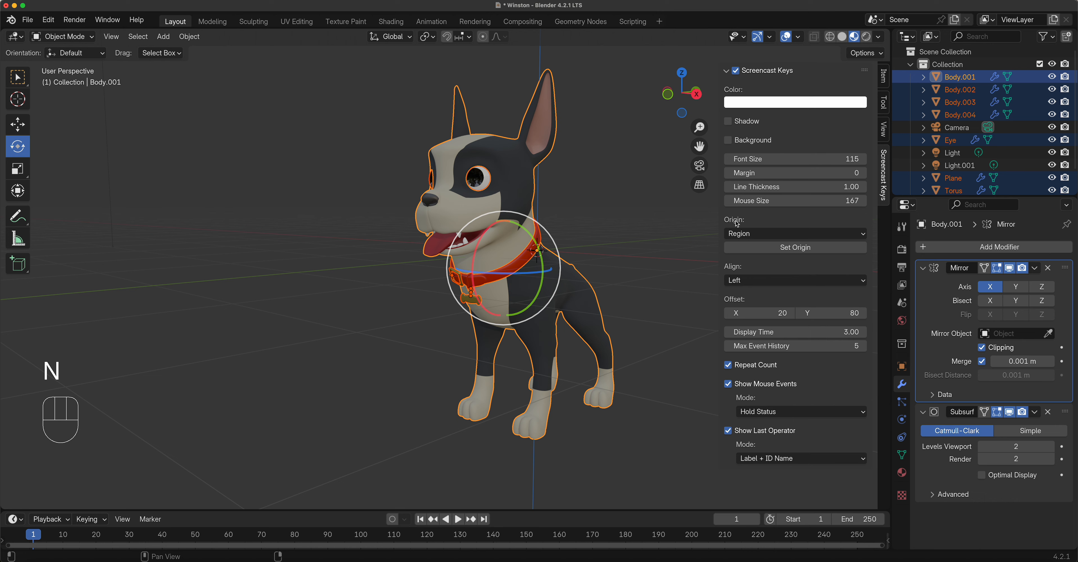
{"action": "left_click", "coordinate": [883, 78]}
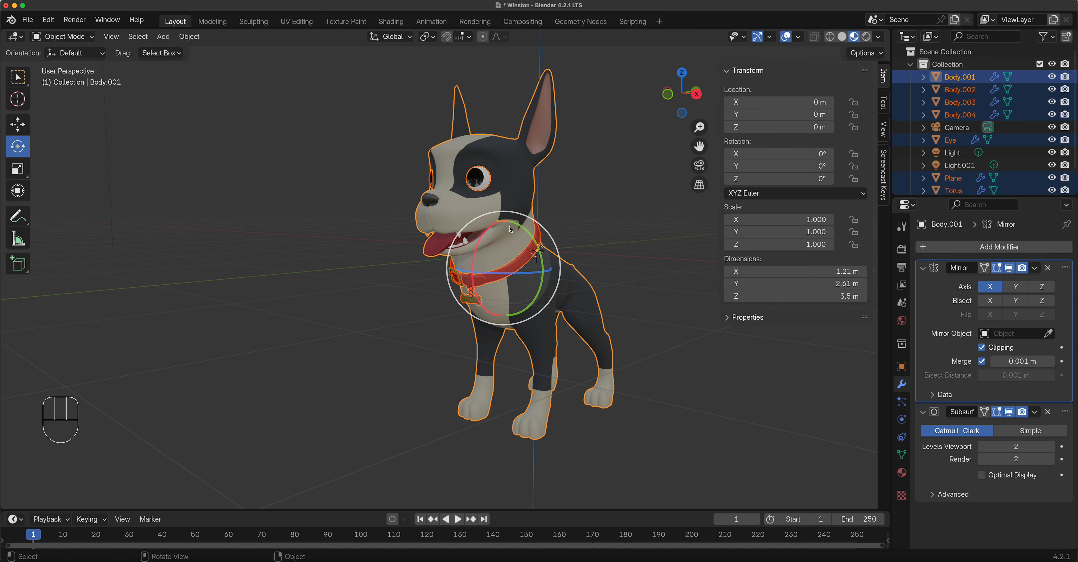
Step: Rotate the whole dog about the global Y axis with the gizmo and set the body's Y rotation to 45°
{"action": "left_click_drag", "start_coordinate": [525, 229], "coordinate": [535, 251]}
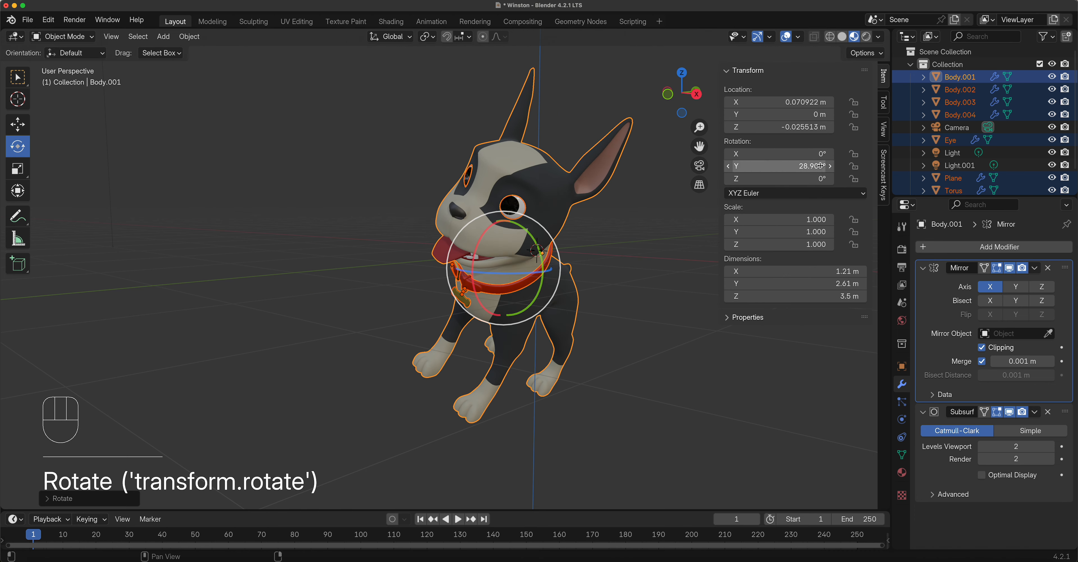
{"action": "left_click", "coordinate": [775, 168]}
{"action": "type", "text": "45"}
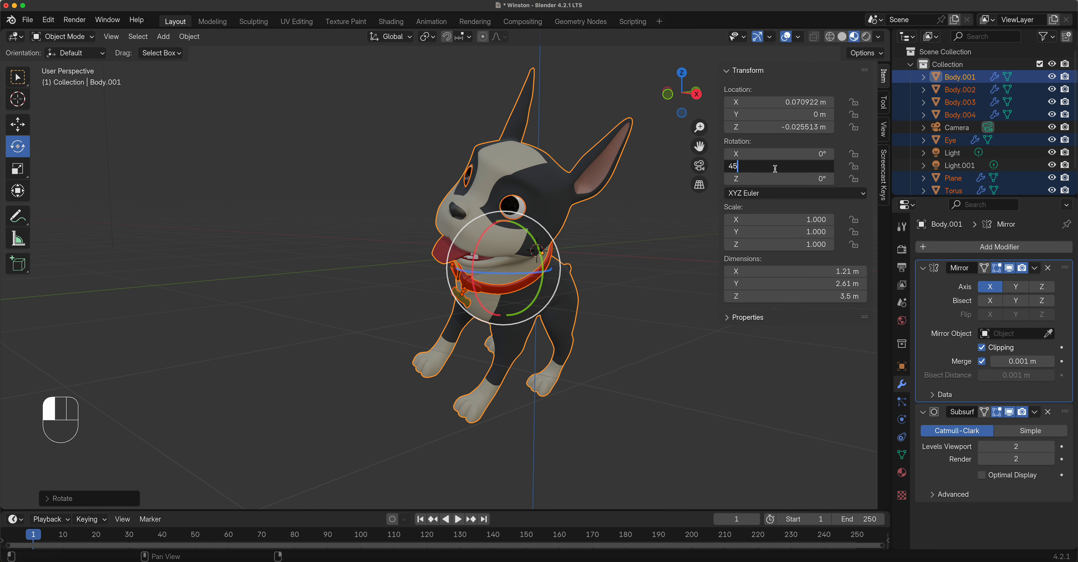
{"action": "key", "text": "Return"}
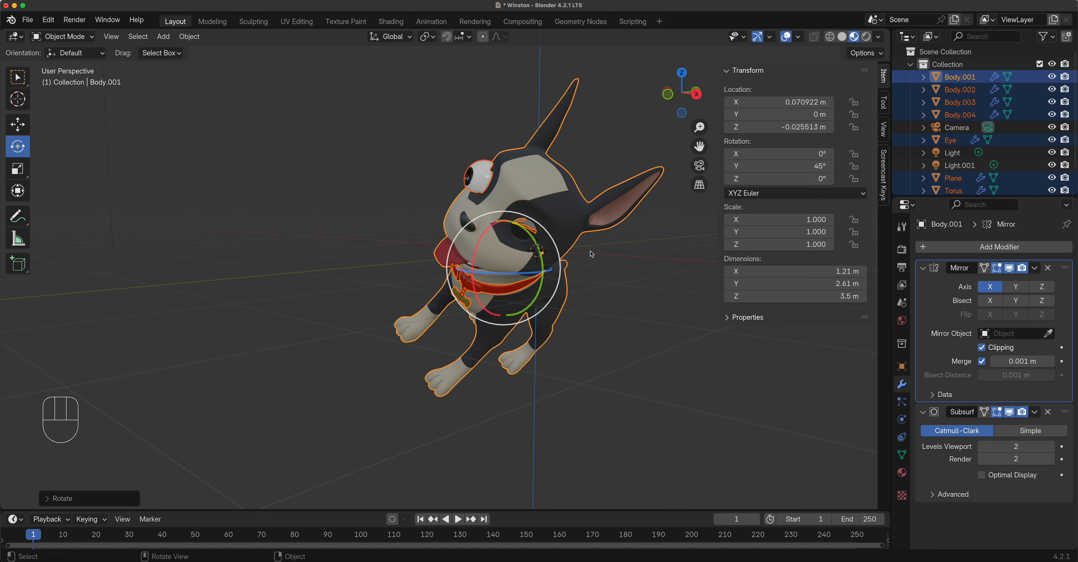
Step: Undo both Y rotation changes and hide the transform values
{"action": "key", "text": "ctrl+z"}
{"action": "key", "text": "ctrl+z"}
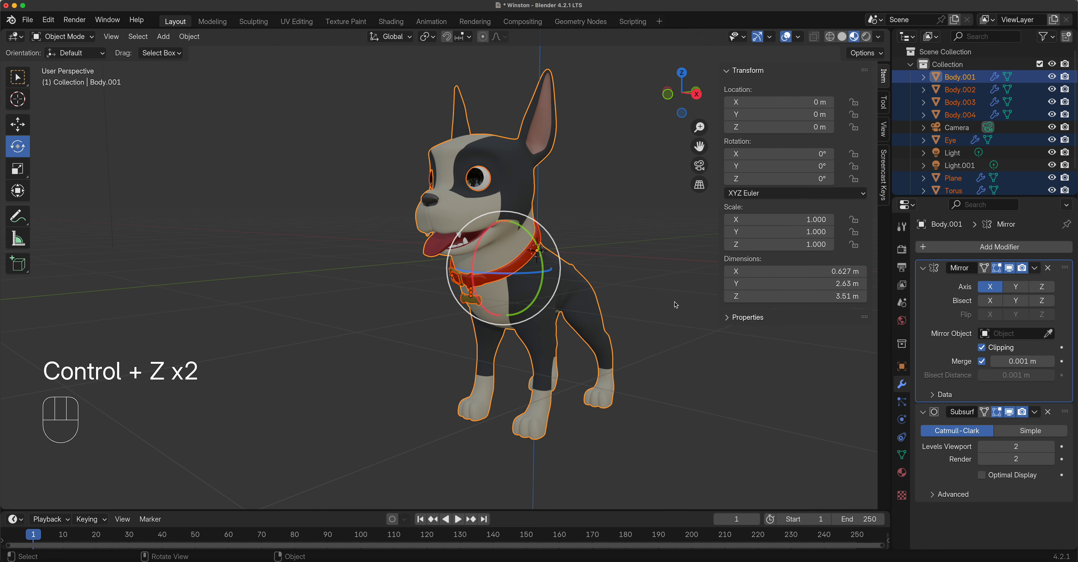
{"action": "key", "text": "n"}
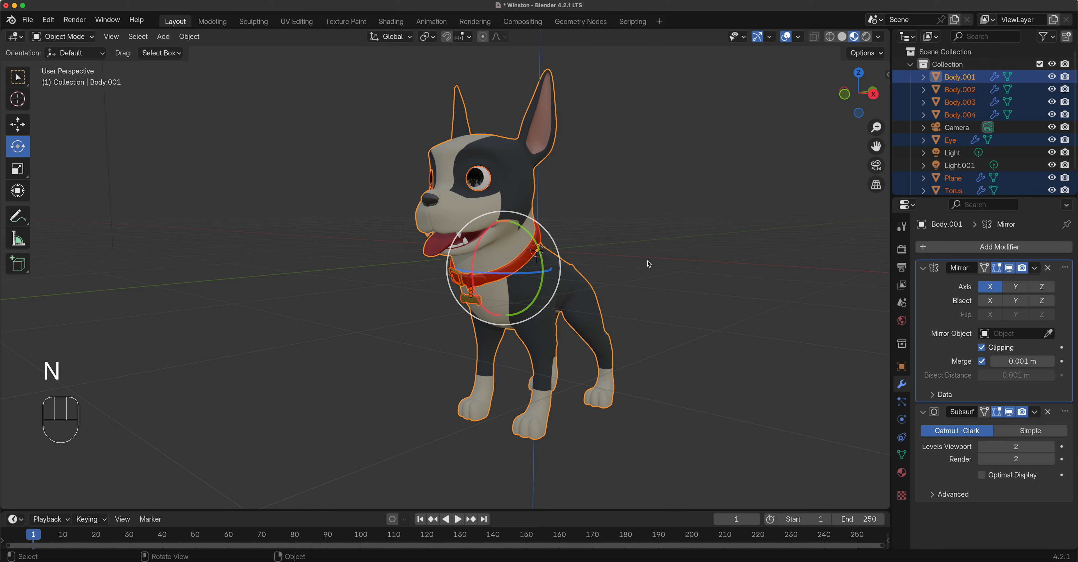
Step: Activate the Scale tool and try scaling the whole dog uniformly and along the global Z axis only
{"action": "left_click", "coordinate": [28, 170]}
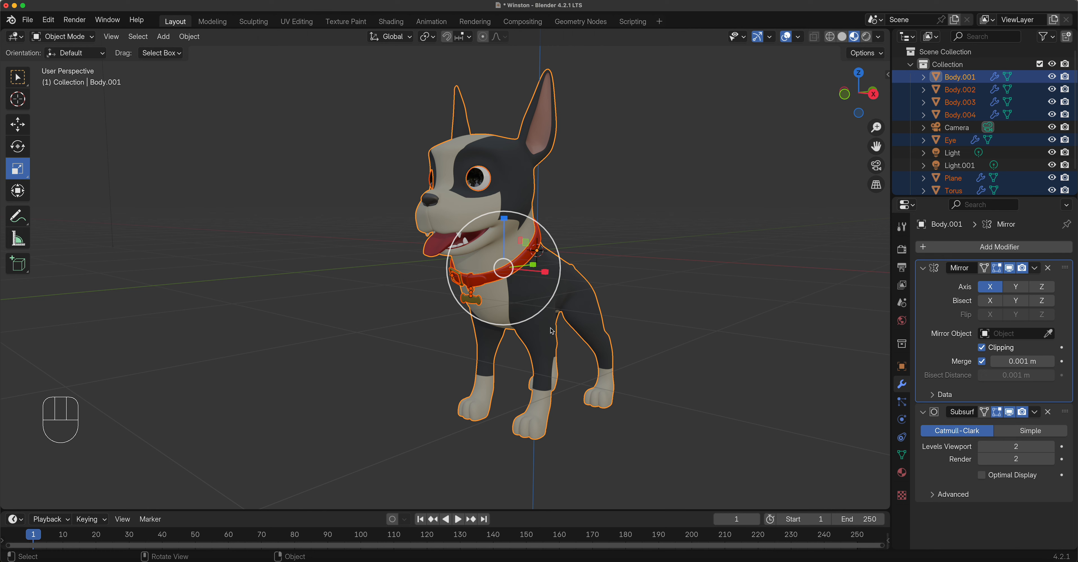
{"action": "mouse_move", "coordinate": [502, 269]}
{"action": "left_mouse_down"}
{"action": "mouse_move", "coordinate": [522, 257]}
{"action": "mouse_move", "coordinate": [511, 264]}
{"action": "left_mouse_up"}
{"action": "right_click", "coordinate": [510, 264]}
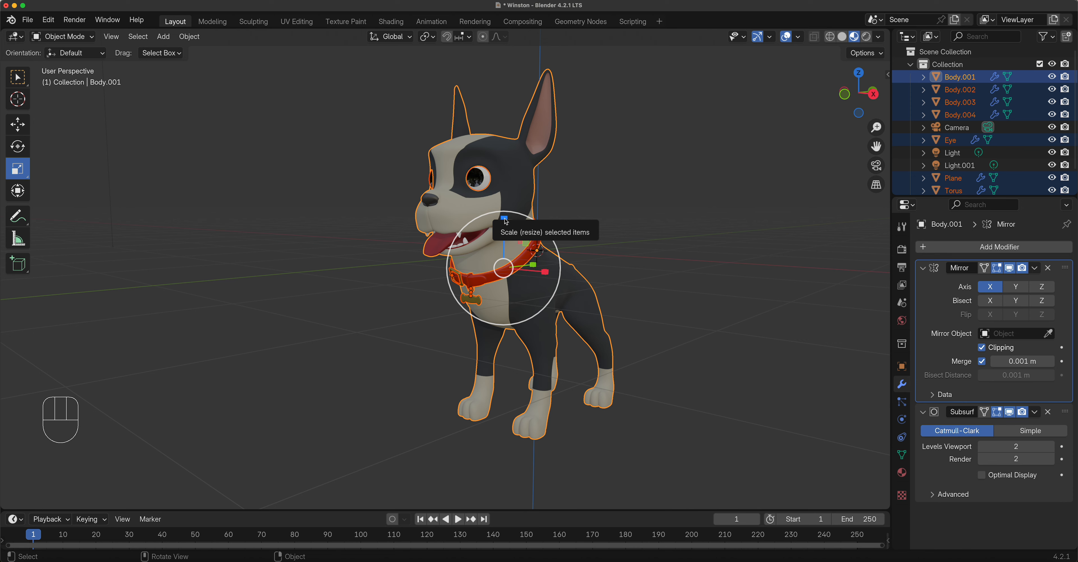
{"action": "left_click_drag", "start_coordinate": [506, 221], "coordinate": [509, 191]}
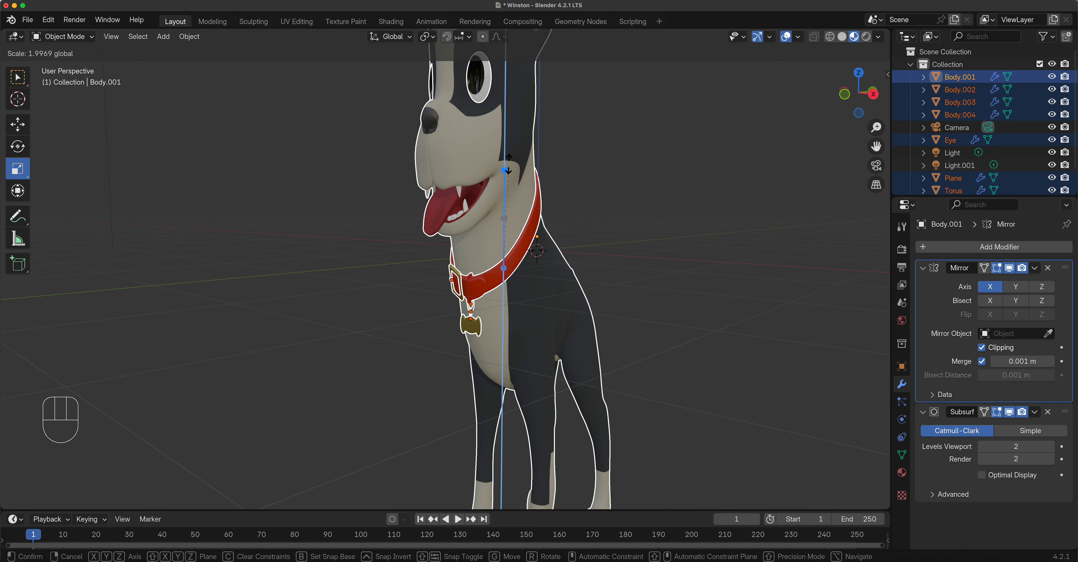
{"action": "mouse_move", "coordinate": [519, 209]}
{"action": "left_mouse_down"}
{"action": "mouse_move", "coordinate": [520, 198]}
{"action": "mouse_move", "coordinate": [531, 217]}
{"action": "left_mouse_up"}
{"action": "right_click", "coordinate": [531, 217]}
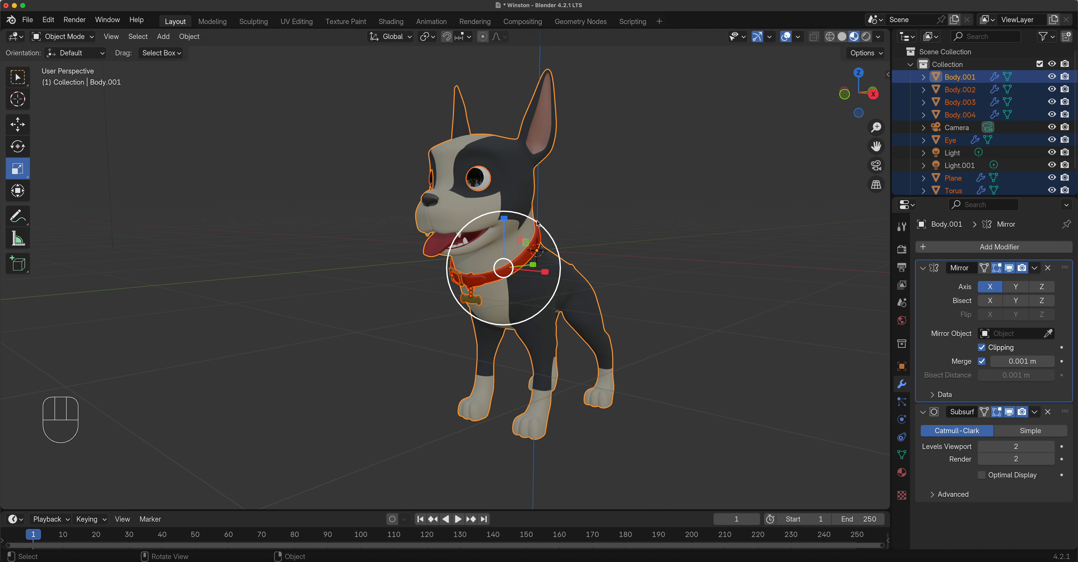
Step: Try scaling the whole dog with the gizmo along single axes from different viewing angles, and uniformly with the outer ring
{"action": "middle_click_drag", "start_coordinate": [481, 261], "coordinate": [537, 265]}
{"action": "left_click_drag", "start_coordinate": [536, 263], "coordinate": [569, 273]}
{"action": "right_click", "coordinate": [569, 273]}
{"action": "middle_click_drag", "start_coordinate": [602, 254], "coordinate": [564, 257]}
{"action": "left_click_drag", "start_coordinate": [546, 260], "coordinate": [600, 260]}
{"action": "right_click", "coordinate": [600, 259]}
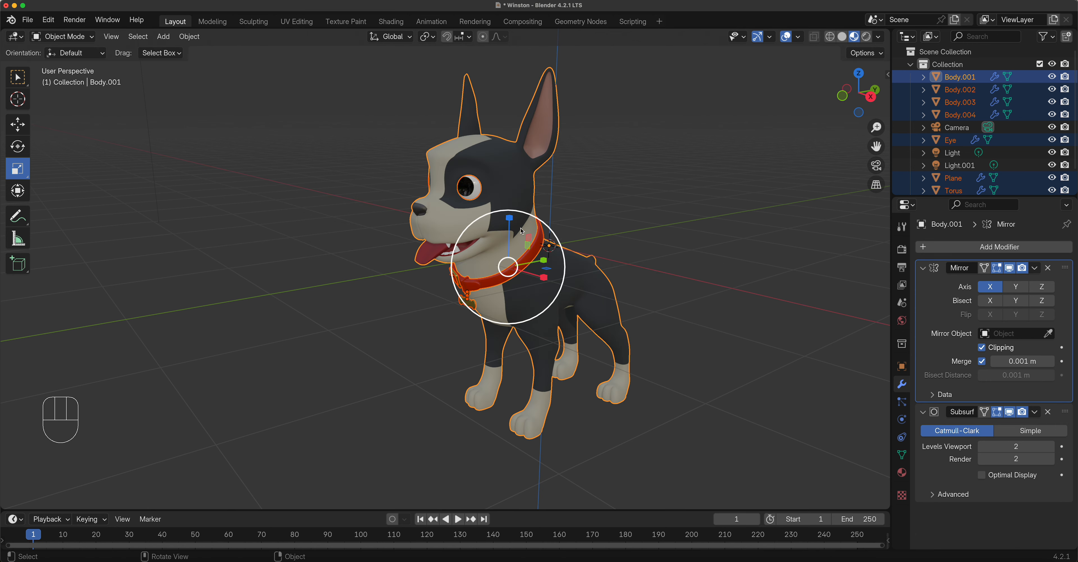
{"action": "left_click_drag", "start_coordinate": [524, 217], "coordinate": [564, 227]}
{"action": "right_click", "coordinate": [564, 227]}
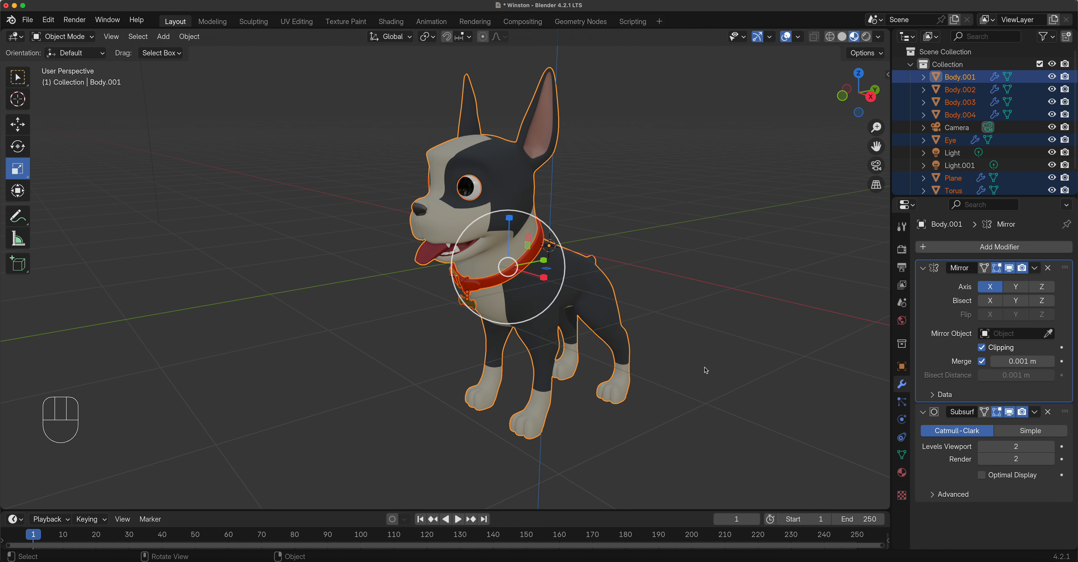
Step: Return to the Select Box tool and try scaling the whole dog uniformly without a gizmo, to about 0.8
{"action": "left_click", "coordinate": [16, 81]}
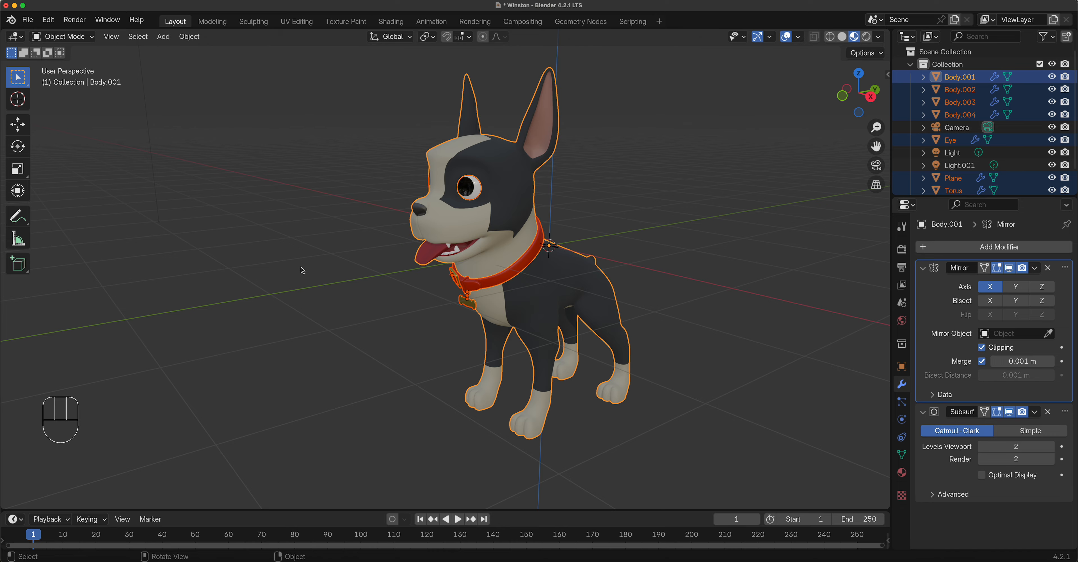
{"action": "key", "text": "s"}
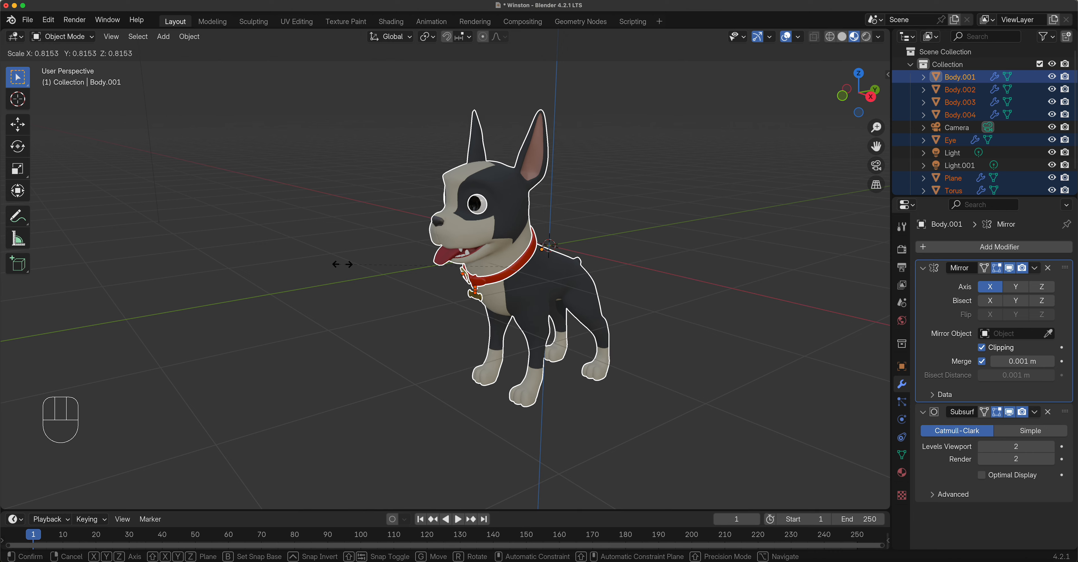
{"action": "right_click", "coordinate": [383, 267]}
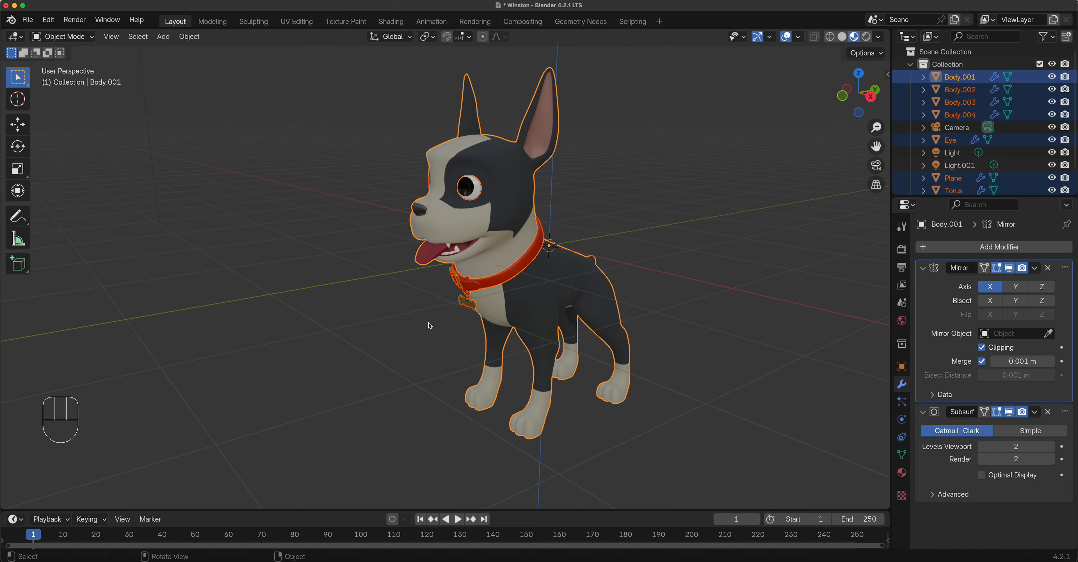
Step: Try scaling the whole dog along the global X axis to about 3 times, and along the global Y axis to about 1.8 times
{"action": "key", "text": "s"}
{"action": "key", "text": "x"}
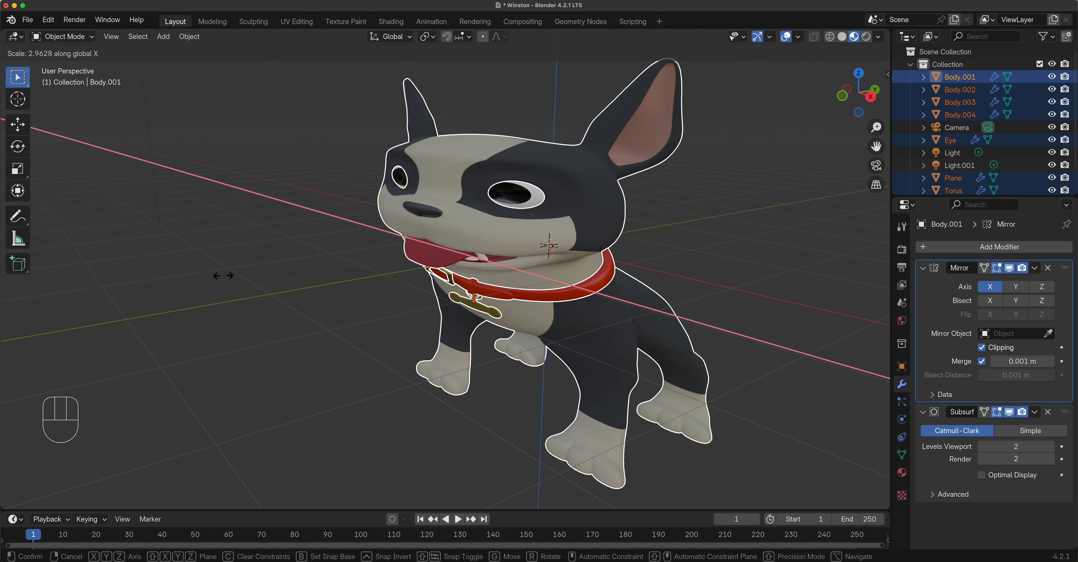
{"action": "right_click", "coordinate": [329, 289]}
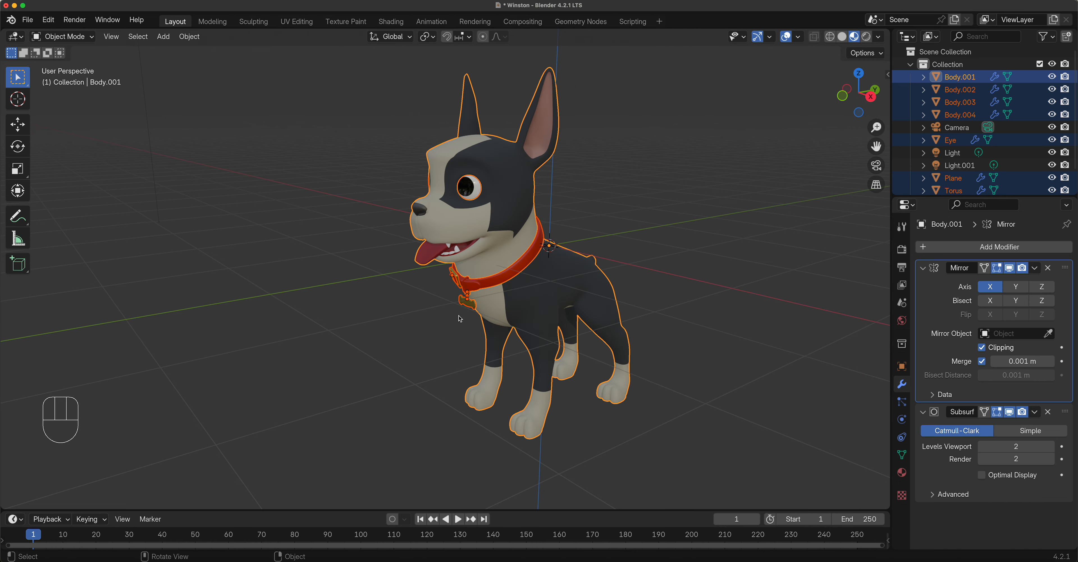
{"action": "key", "text": "s"}
{"action": "key", "text": "y"}
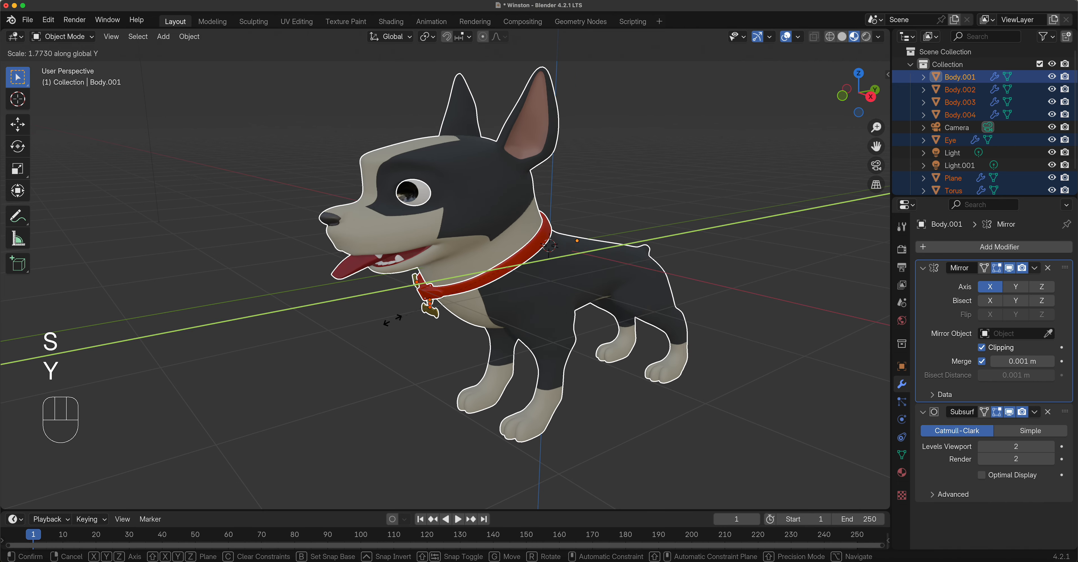
{"action": "right_click", "coordinate": [424, 314]}
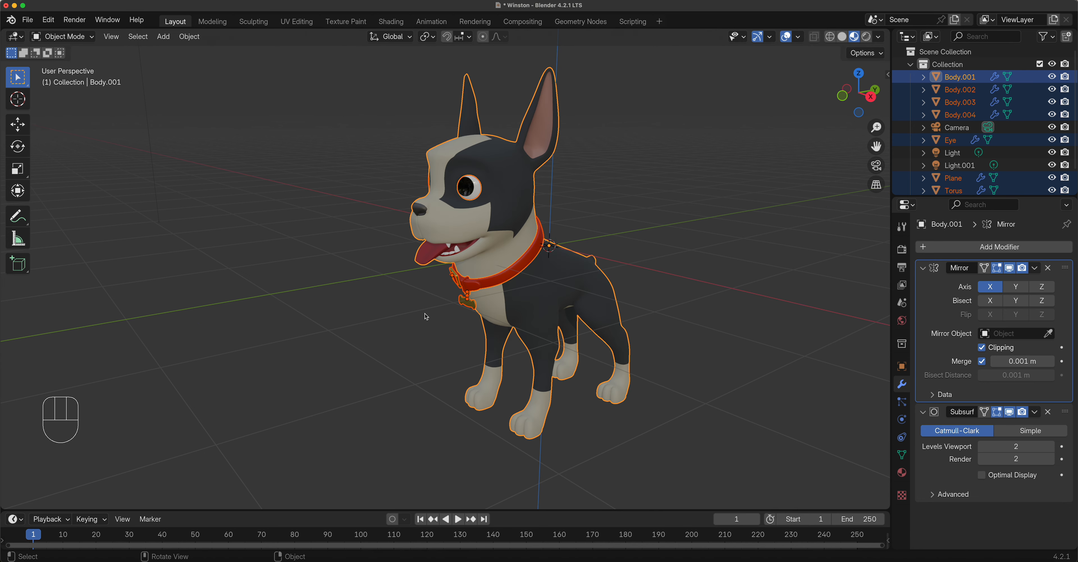
Step: Try scaling the whole dog along the global Z axis only, to about 0.8
{"action": "key", "text": "s"}
{"action": "key", "text": "z"}
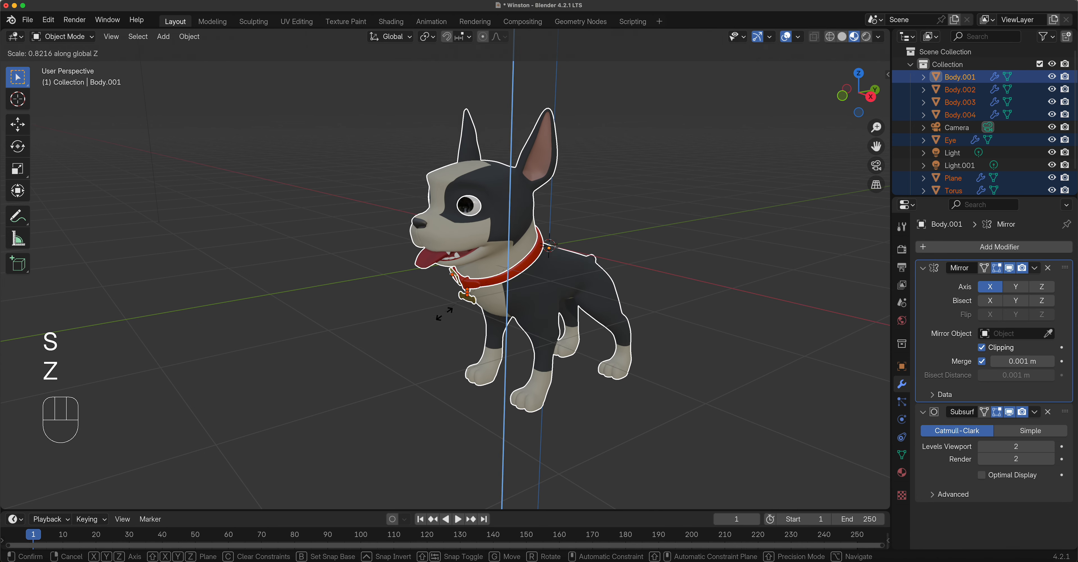
{"action": "right_click", "coordinate": [368, 209]}
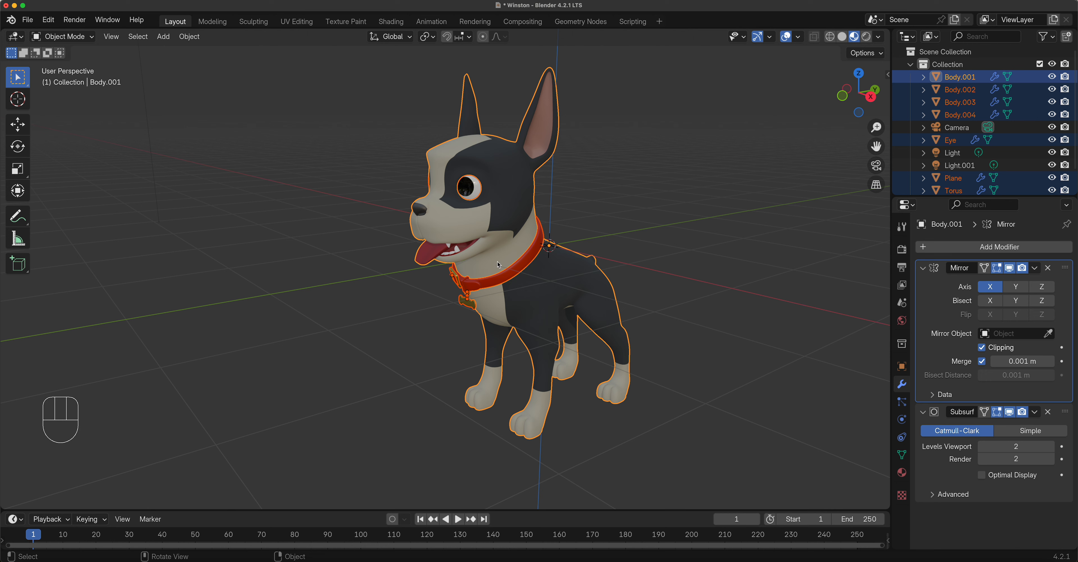
Step: Start a new General file without saving the changes to the dog model
{"action": "left_click_drag", "start_coordinate": [30, 24], "coordinate": [164, 38]}
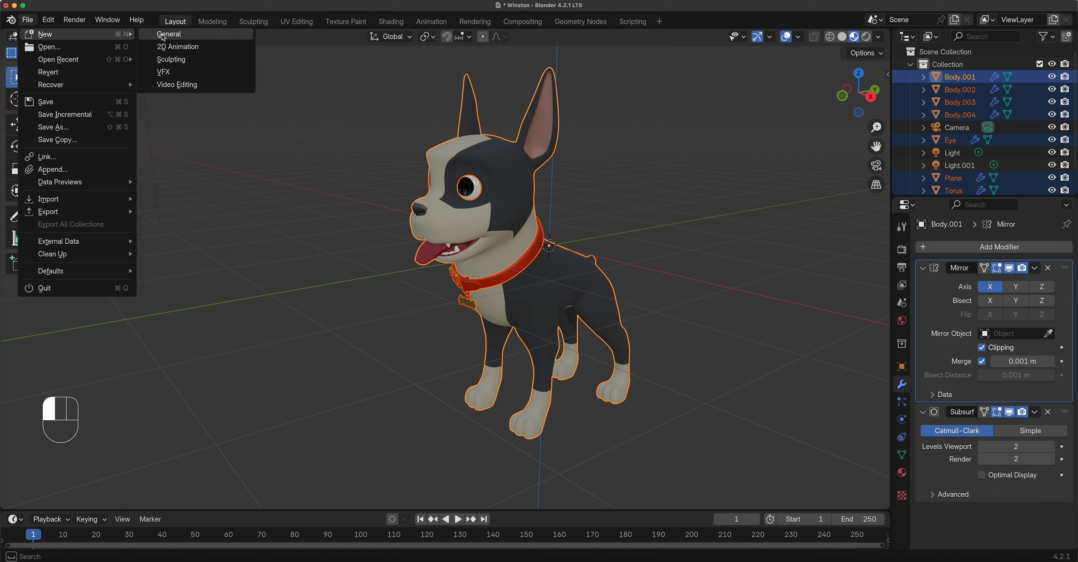
{"action": "left_click", "coordinate": [164, 38]}
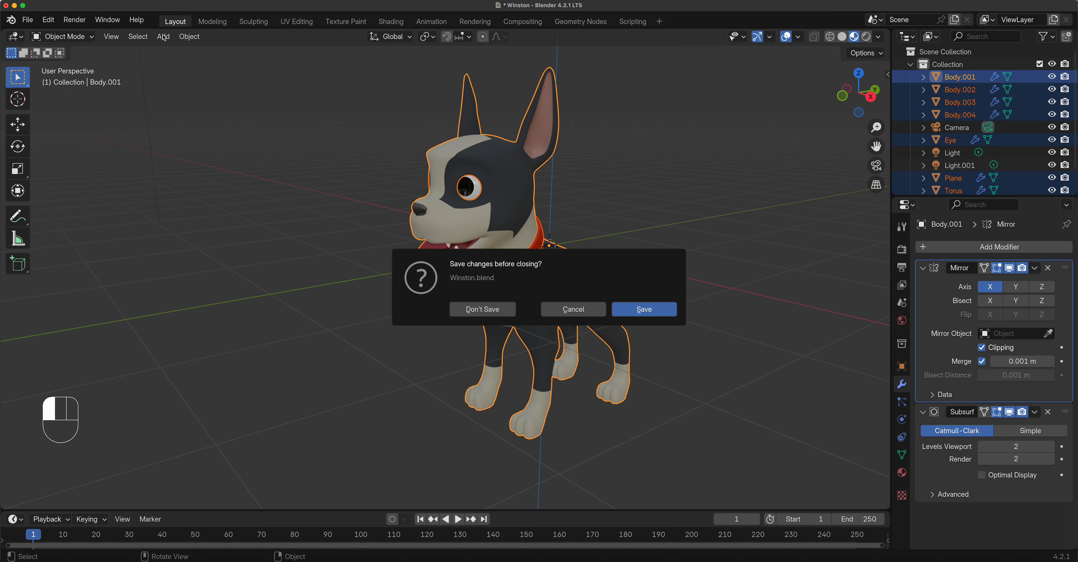
{"action": "left_click", "coordinate": [493, 312]}
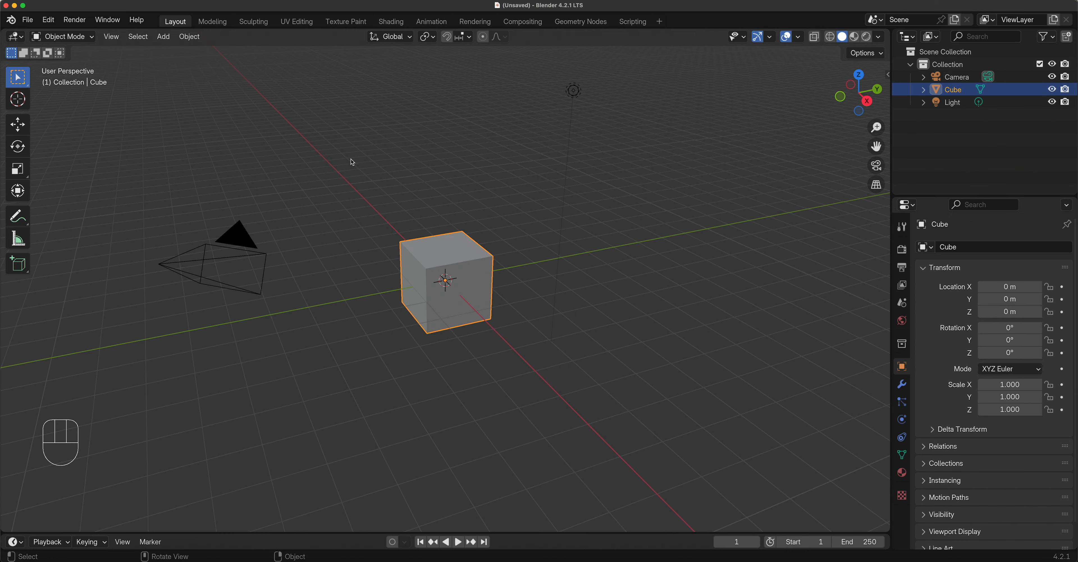
Step: Shrink the default cube uniformly with the Scale tool's gizmo to a scale of about 0.404
{"action": "middle_click_drag", "start_coordinate": [602, 364], "coordinate": [528, 346]}
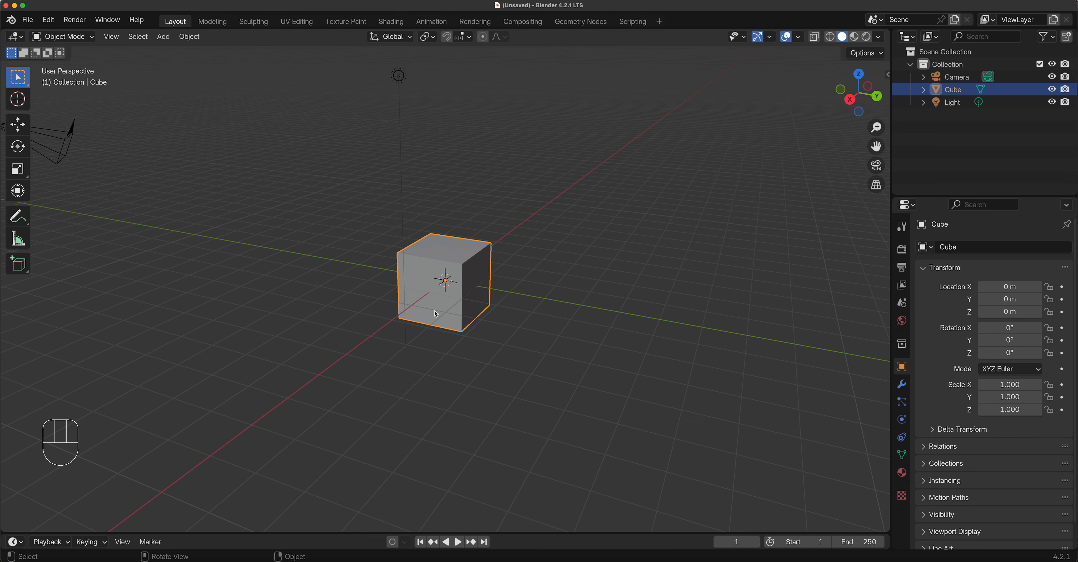
{"action": "left_click", "coordinate": [17, 169]}
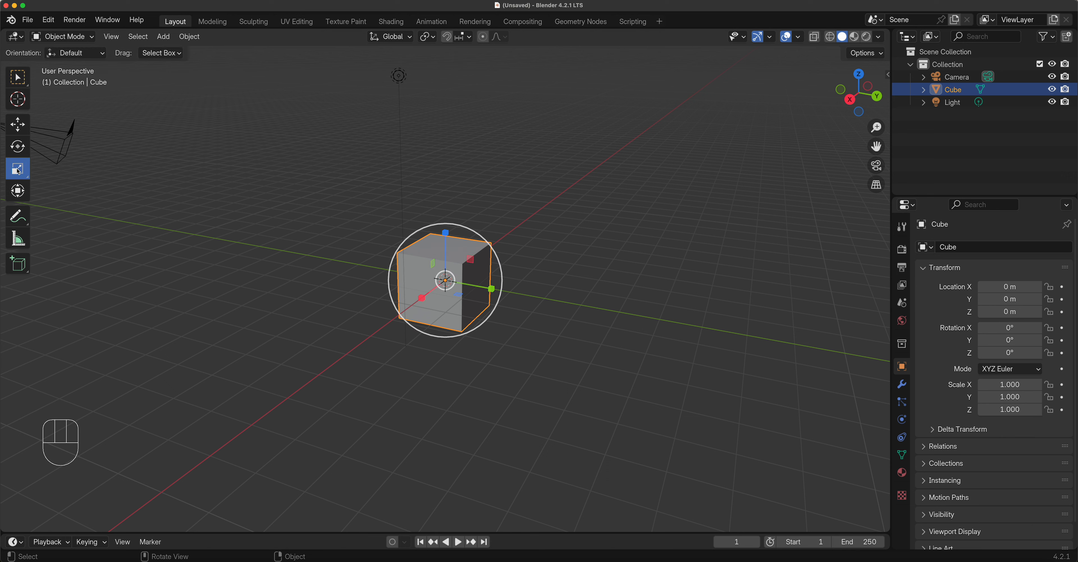
{"action": "left_click_drag", "start_coordinate": [422, 298], "coordinate": [244, 355]}
{"action": "right_click", "coordinate": [243, 355]}
{"action": "left_click_drag", "start_coordinate": [495, 254], "coordinate": [462, 267]}
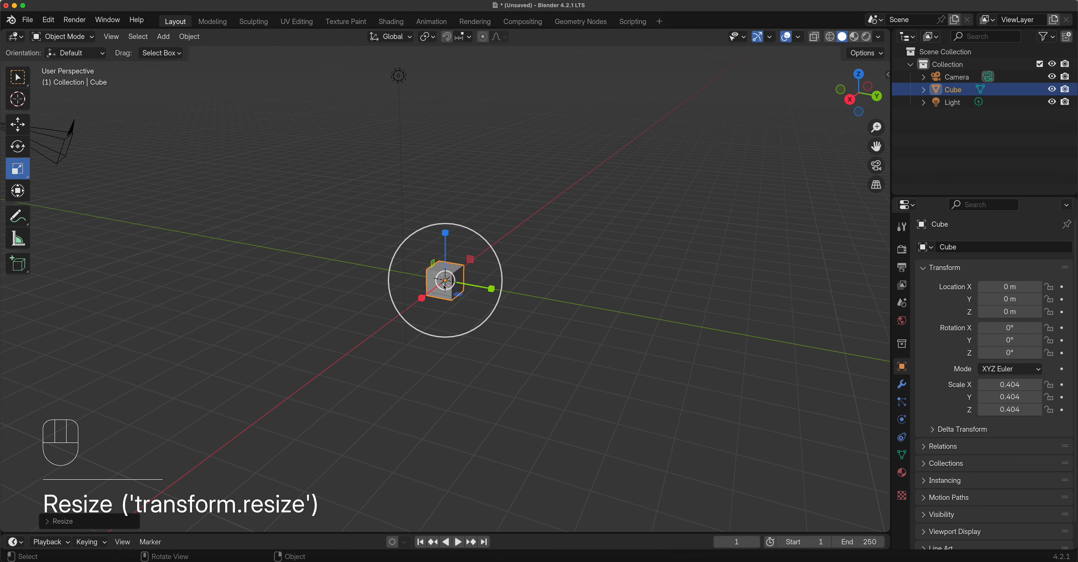
Step: Stretch the small cube along the X axis with the gizmo to an X scale of about 4.879
{"action": "left_click", "coordinate": [424, 300]}
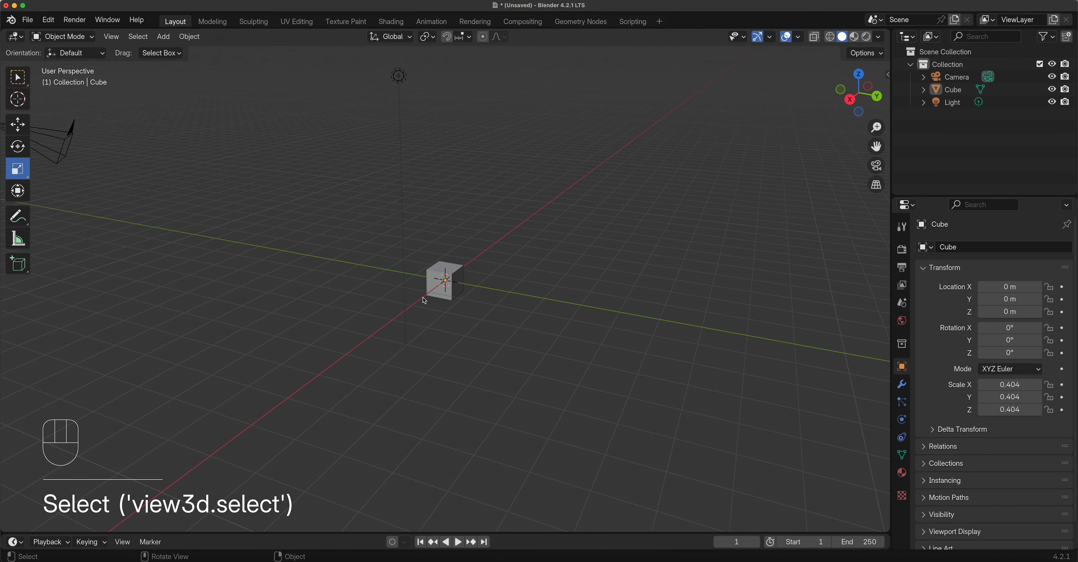
{"action": "left_click", "coordinate": [435, 278]}
{"action": "left_click_drag", "start_coordinate": [422, 298], "coordinate": [96, 397]}
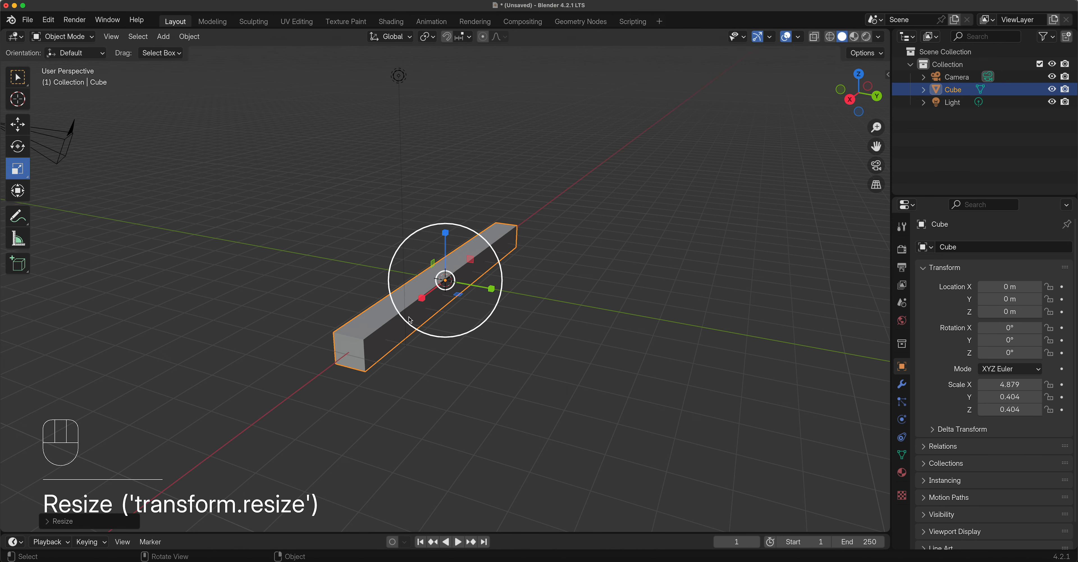
Step: Flatten the stretched cube along the Z axis to a Z scale of about 0.177, and deselect it
{"action": "left_click_drag", "start_coordinate": [445, 232], "coordinate": [441, 277]}
{"action": "middle_click_drag", "start_coordinate": [441, 277], "coordinate": [463, 287]}
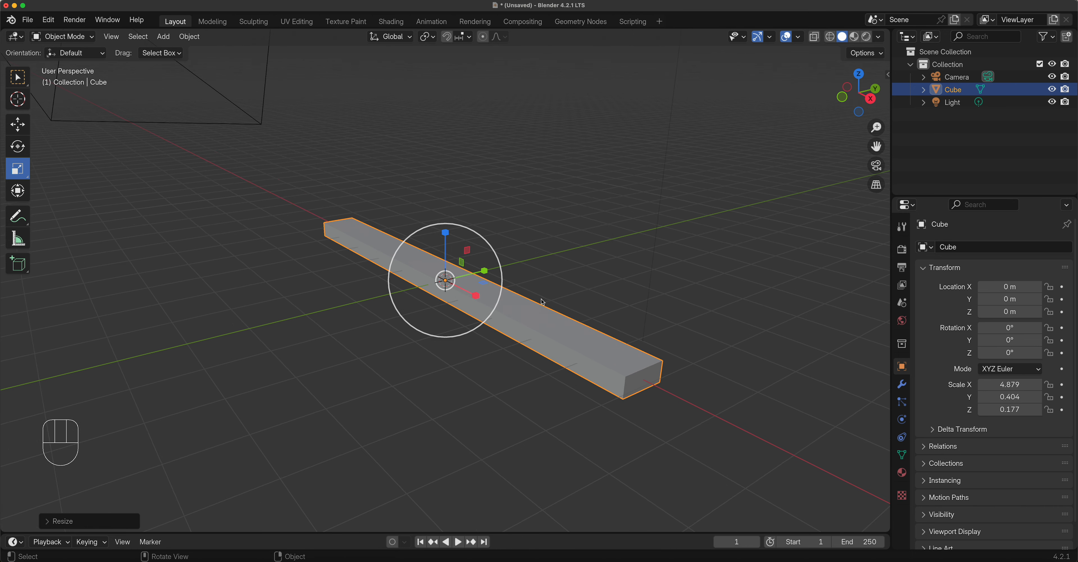
{"action": "middle_click_drag", "start_coordinate": [623, 301], "coordinate": [599, 300]}
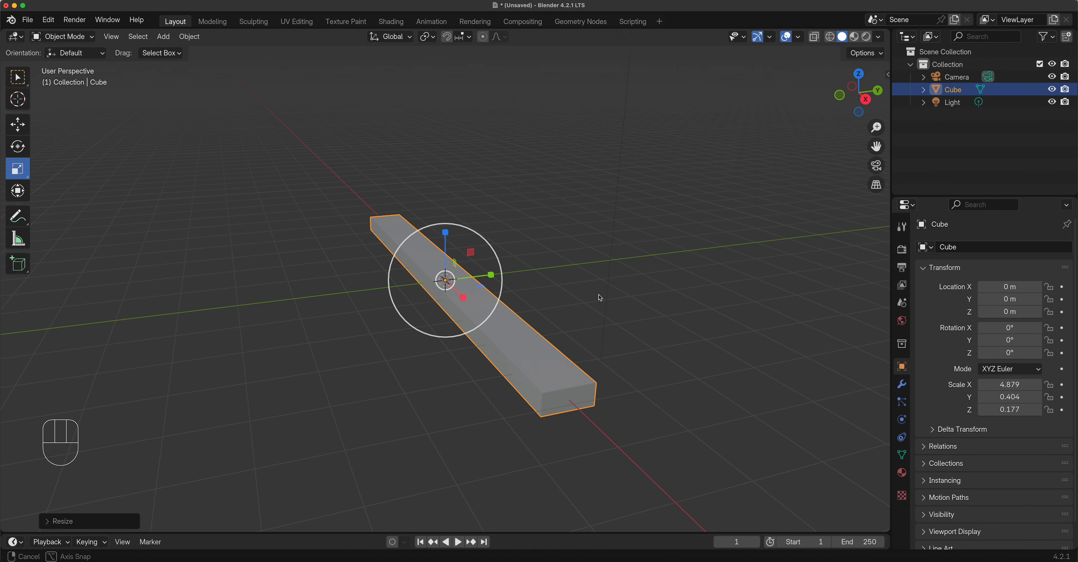
{"action": "left_click", "coordinate": [574, 303]}
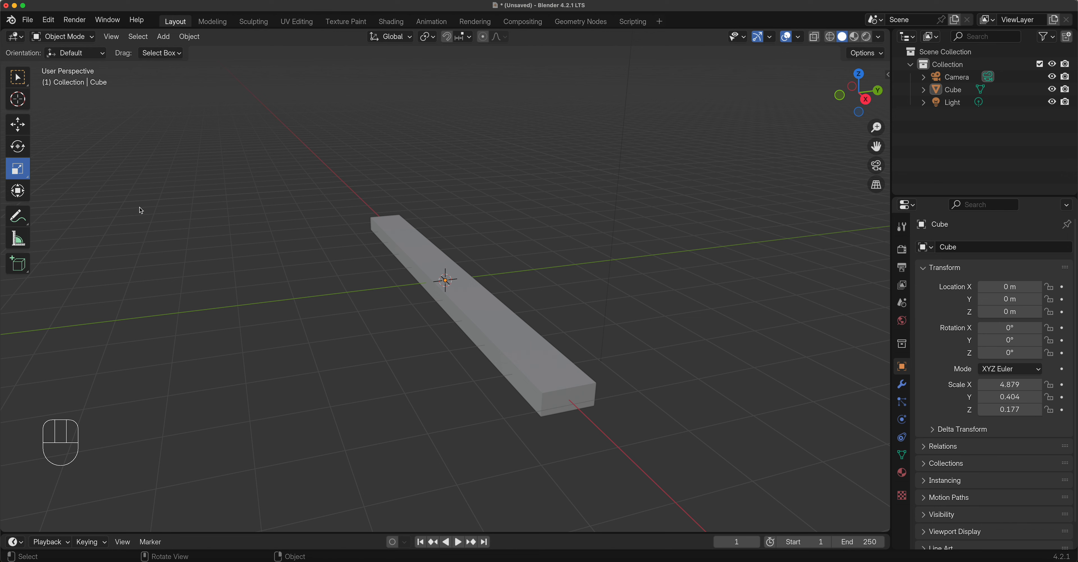
{"action": "left_click", "coordinate": [24, 122]}
{"action": "left_click", "coordinate": [18, 146]}
{"action": "left_click", "coordinate": [22, 172]}
{"action": "left_click", "coordinate": [325, 197]}
{"action": "key", "text": "g"}
{"action": "key", "text": "r"}
{"action": "key", "text": "s"}
Step: Show the sidebar with the object's transform values and select the flattened cube with the Move tool active
{"action": "key", "text": "n"}
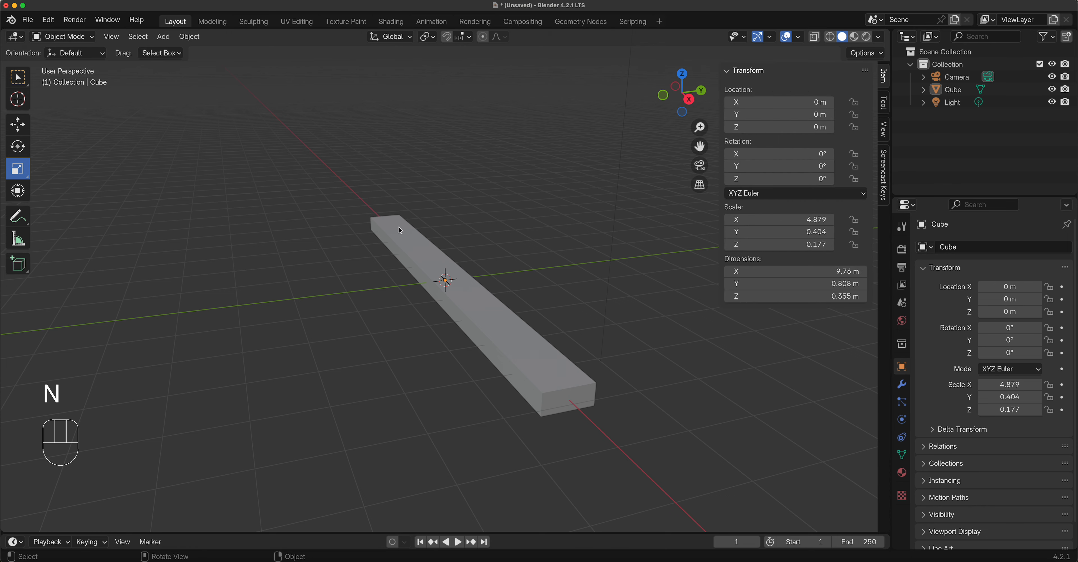
{"action": "middle_click_drag", "start_coordinate": [416, 262], "coordinate": [510, 253]}
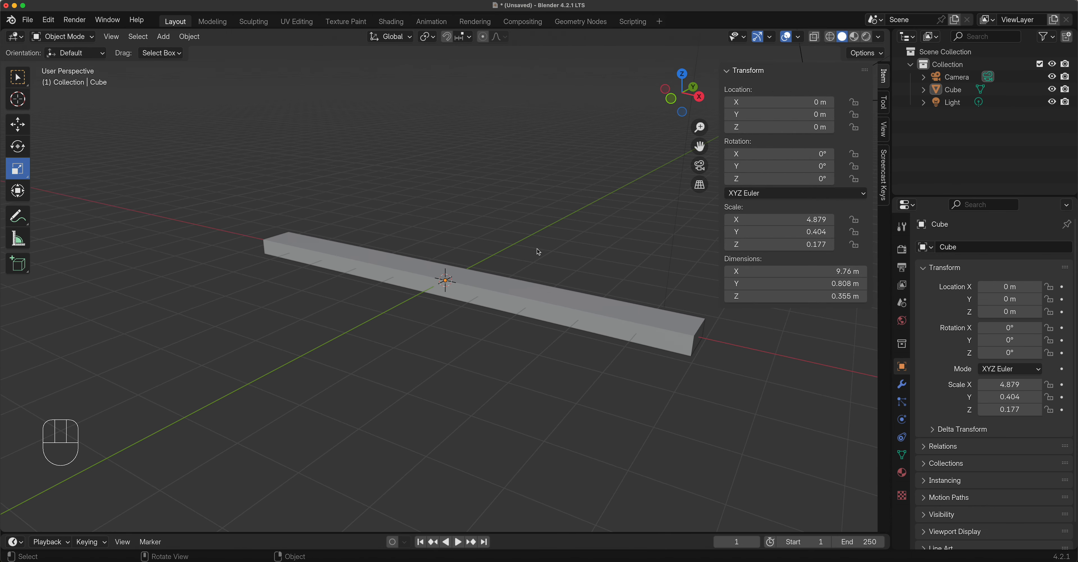
{"action": "left_click", "coordinate": [17, 125]}
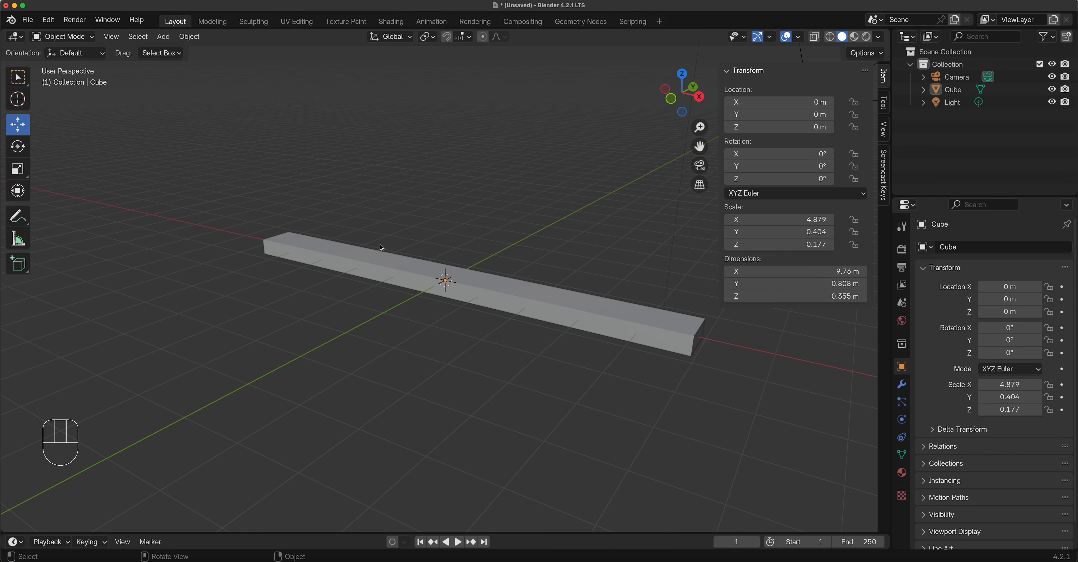
{"action": "left_click", "coordinate": [444, 274]}
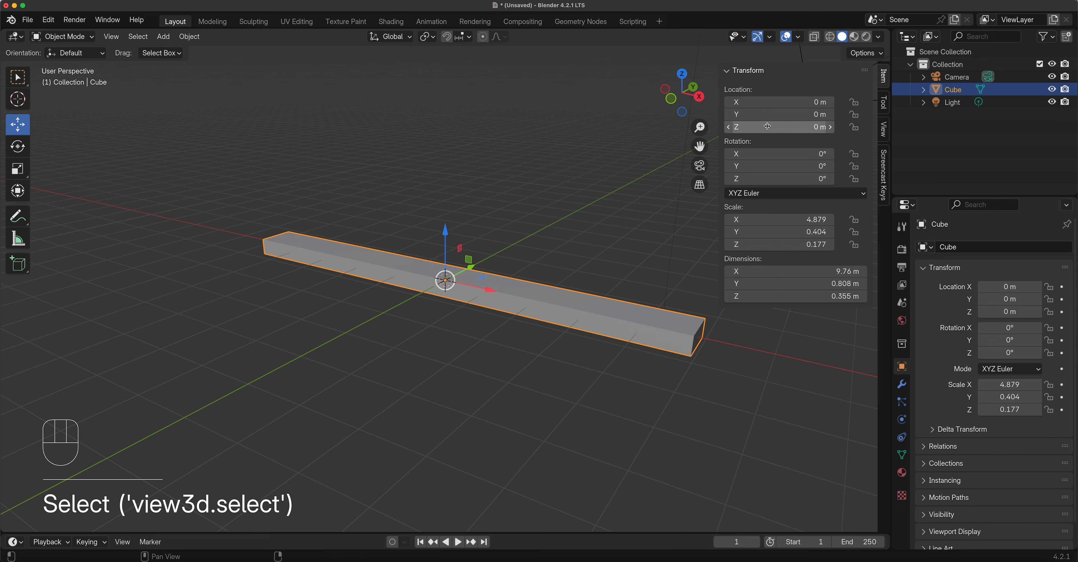